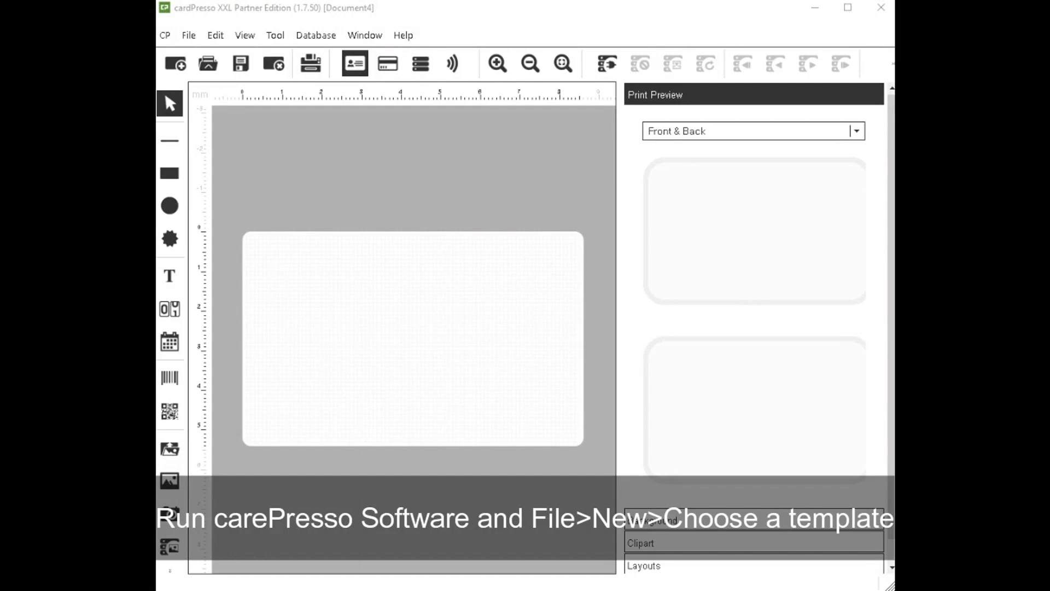
Create a new card document (Document5) using the MIFARE Classic card type.
click(189, 35)
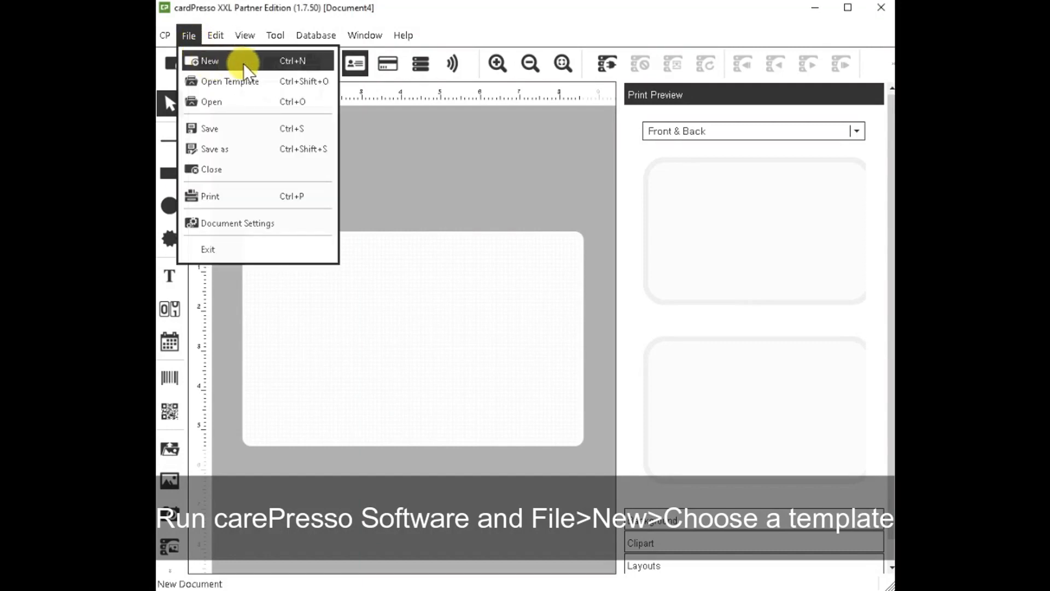
click(189, 61)
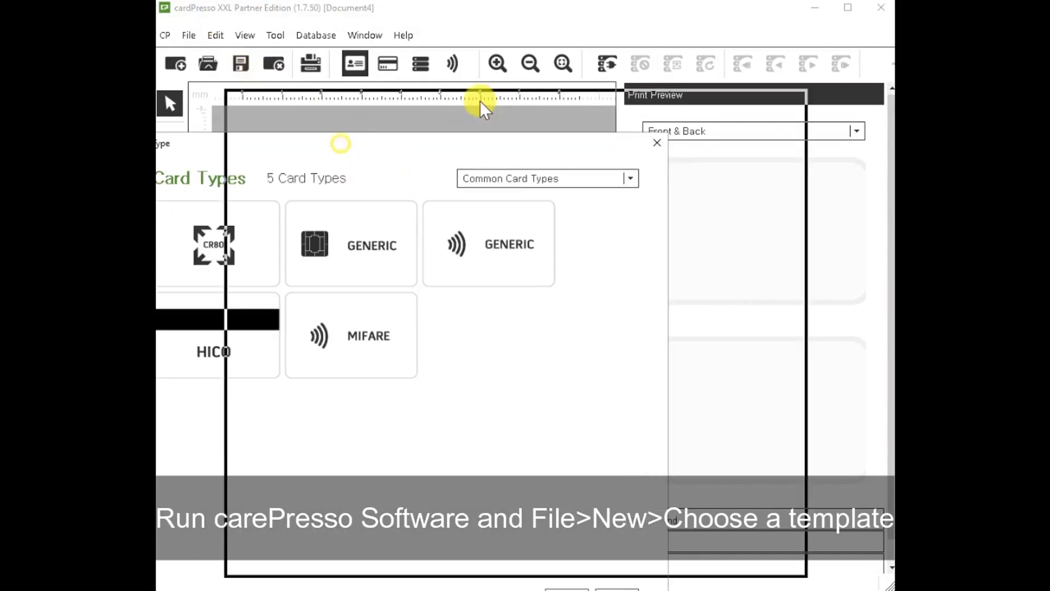
click(482, 276)
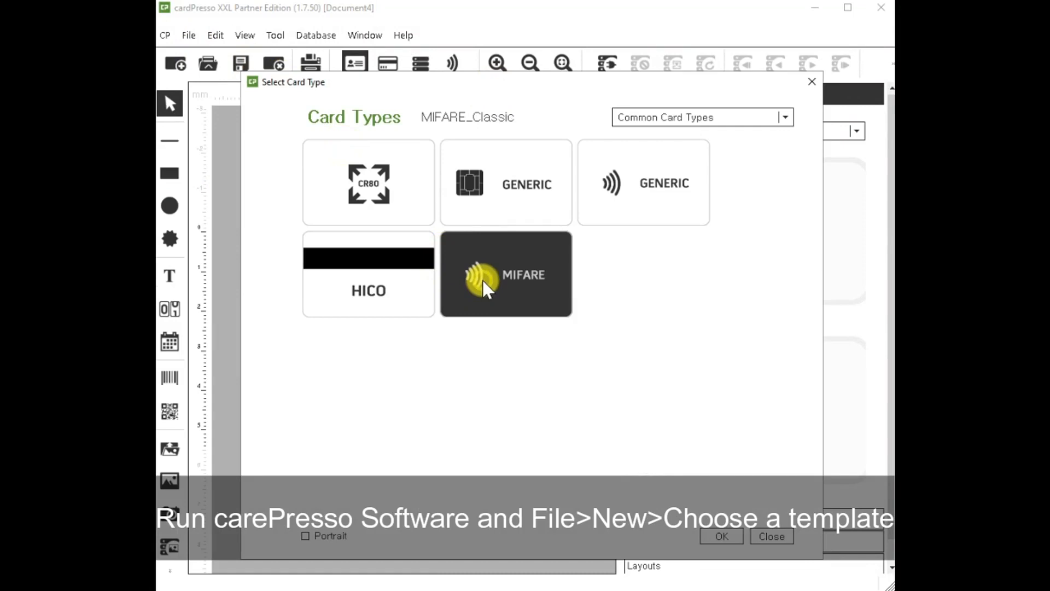
click(721, 538)
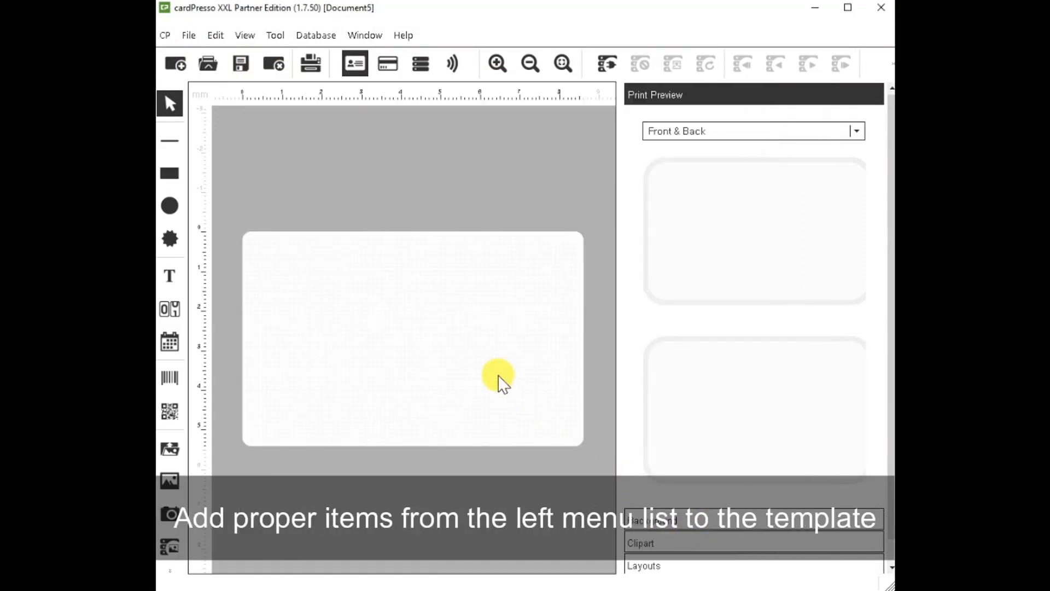
Load the Suprema logo jpg into an image frame at the card's top-left and shrink it.
click(177, 457)
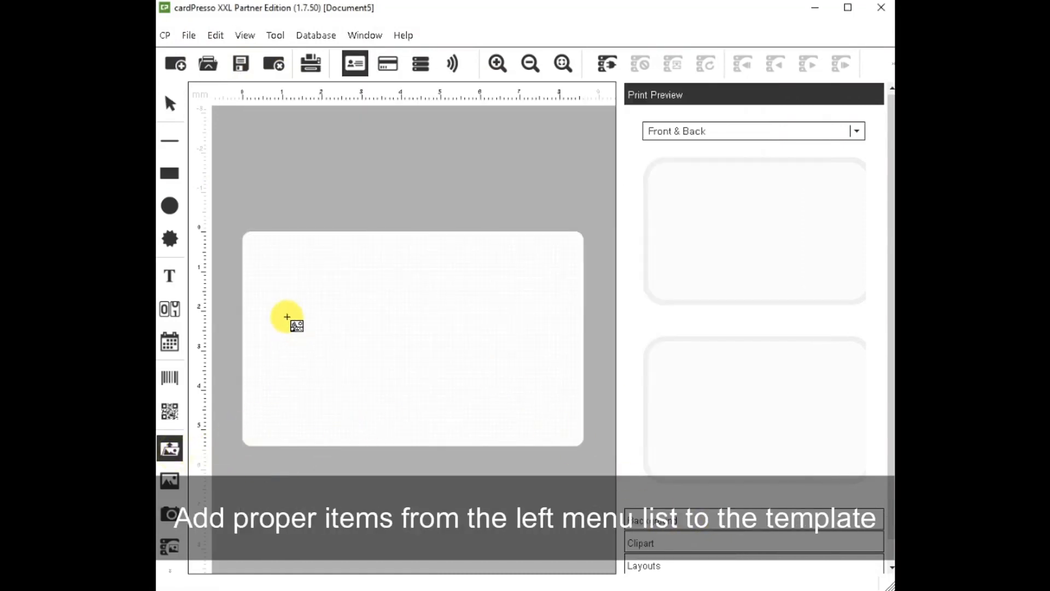
drag(263, 256, 324, 300)
double_click(377, 252)
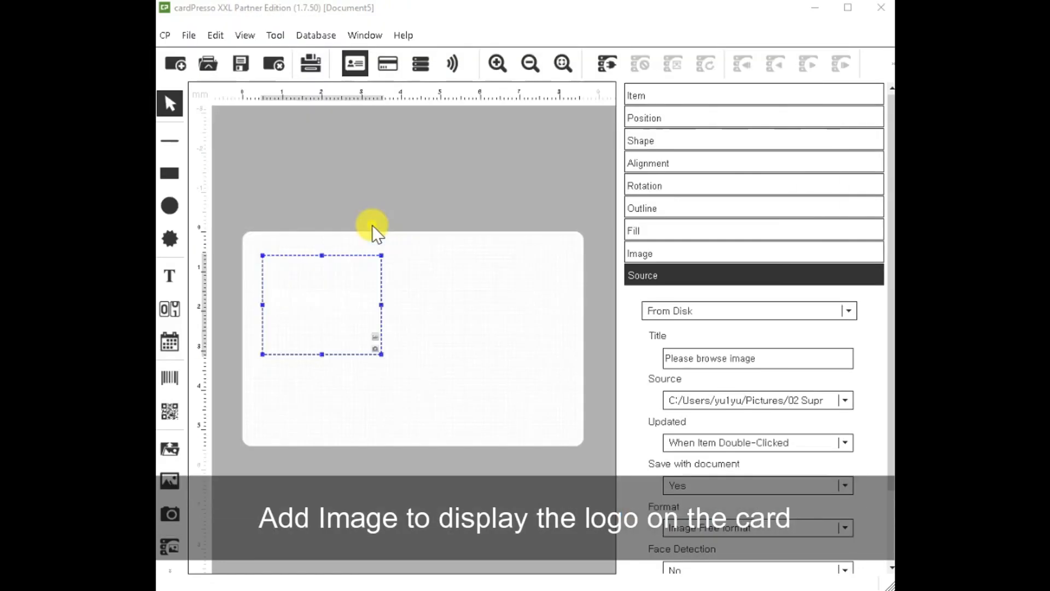
click(320, 360)
click(327, 343)
drag(322, 355, 321, 271)
click(349, 350)
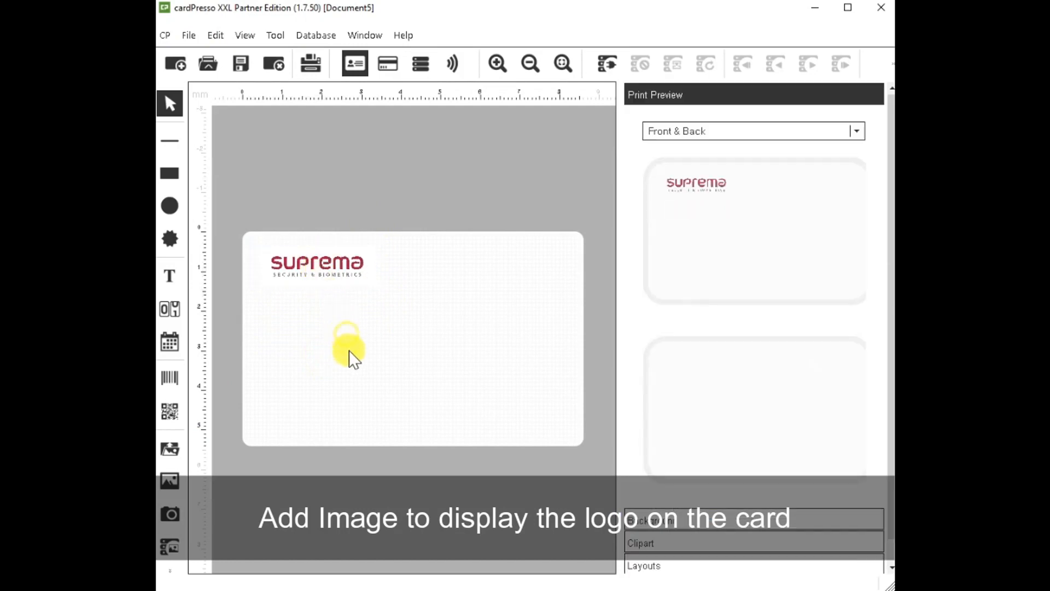
Place four 'Enter Text...' items below the logo, the fourth stretched beside the third.
click(169, 275)
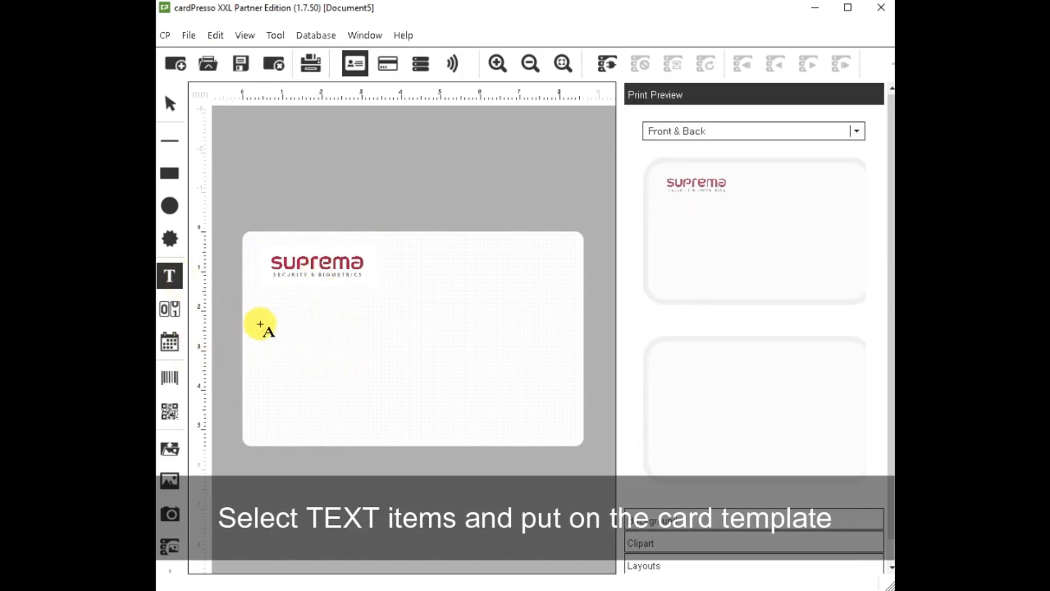
click(274, 299)
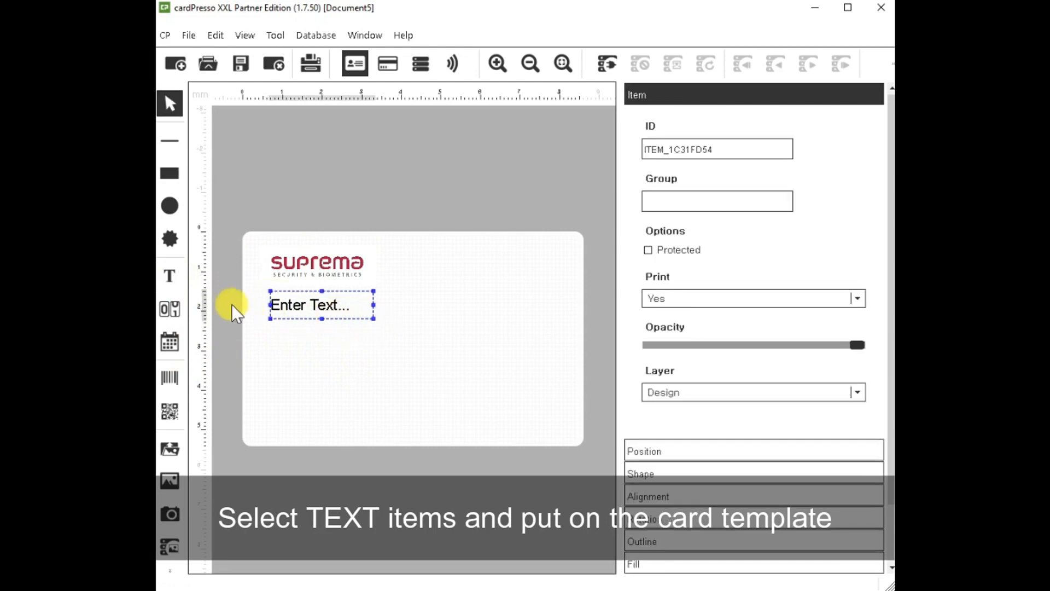
click(171, 276)
click(272, 328)
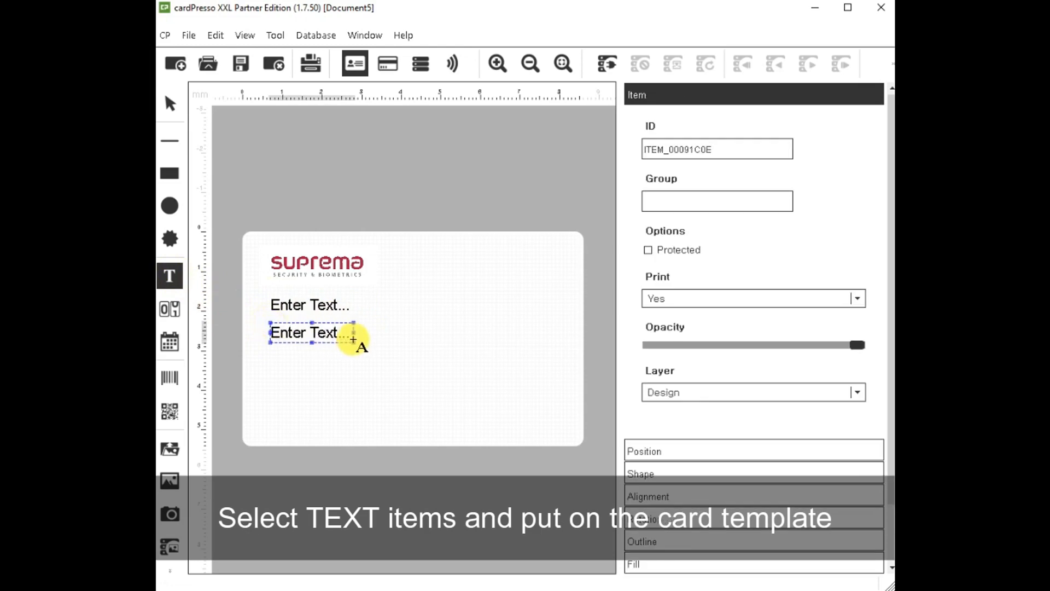
click(170, 276)
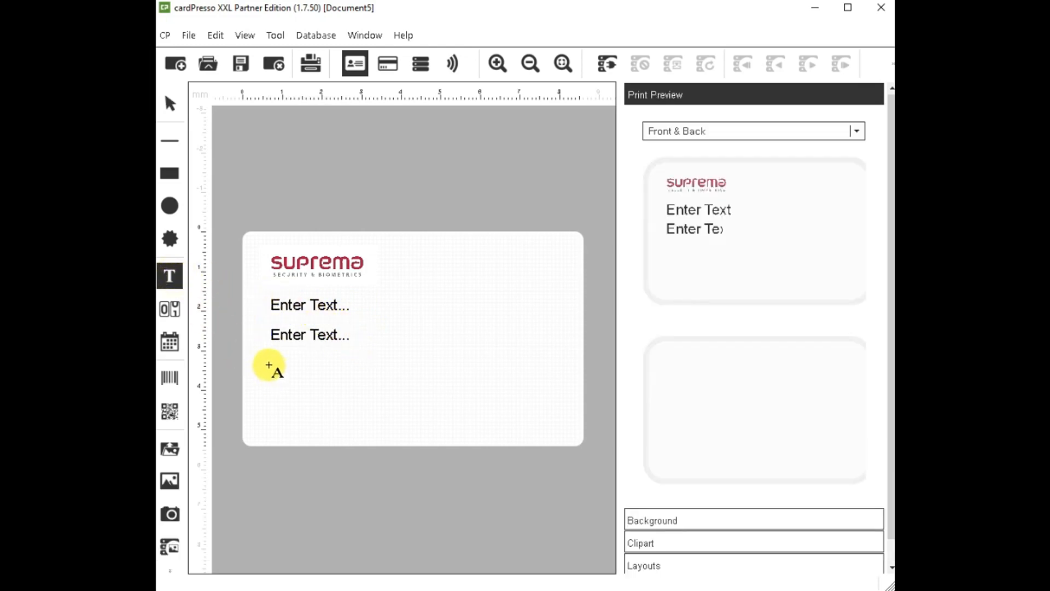
click(276, 368)
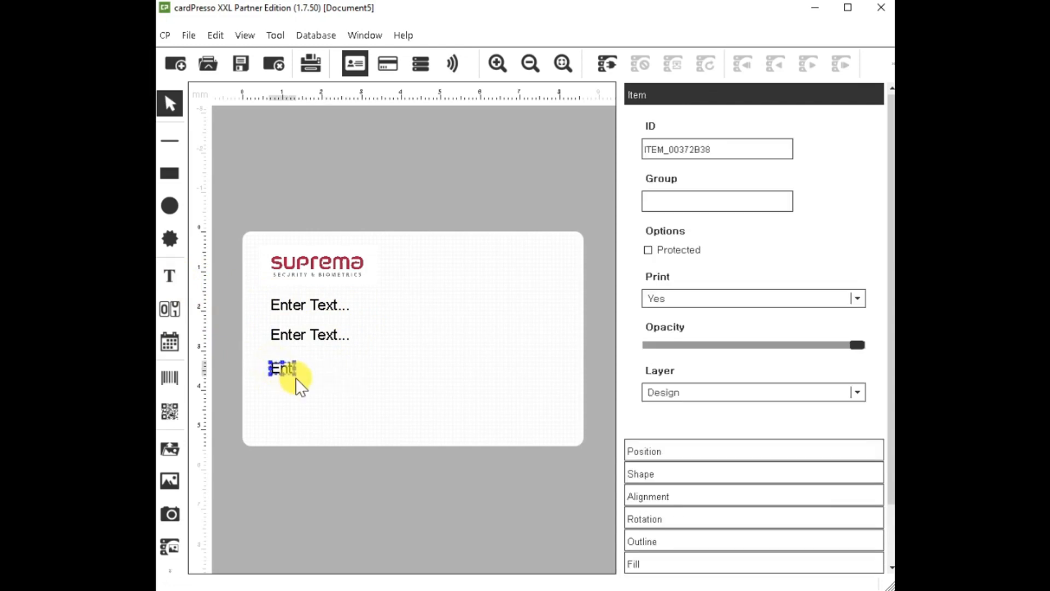
click(170, 276)
click(323, 371)
drag(326, 375, 448, 383)
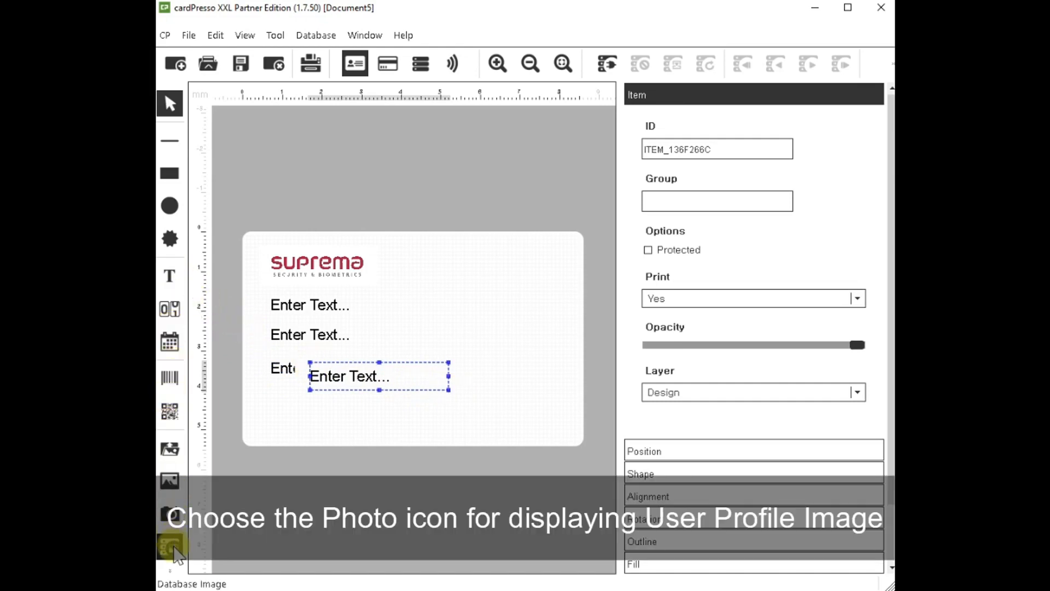
Draw a user photo frame on the card's right side and open its image editor.
click(170, 481)
drag(471, 345, 539, 403)
double_click(539, 403)
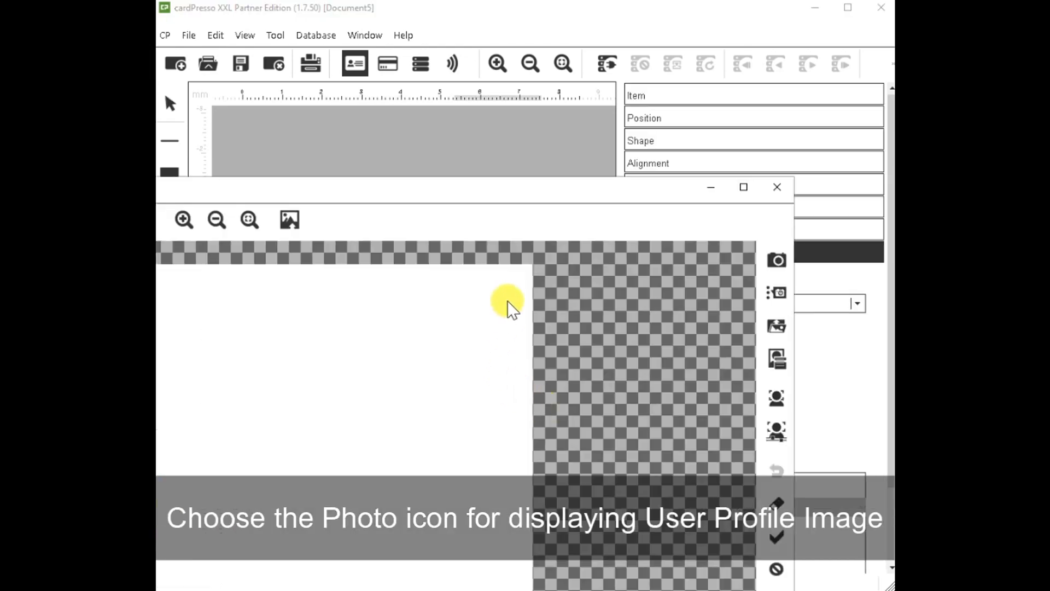
Compare the first text item's item ID against the BioStar 2 field-name reference table.
click(777, 187)
click(321, 305)
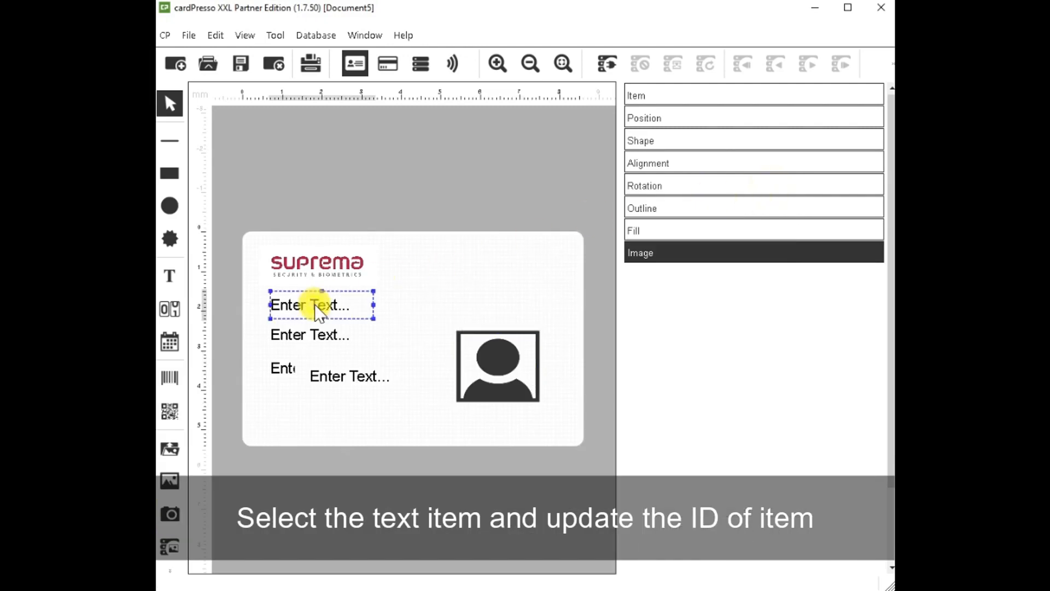
drag(739, 153, 489, 162)
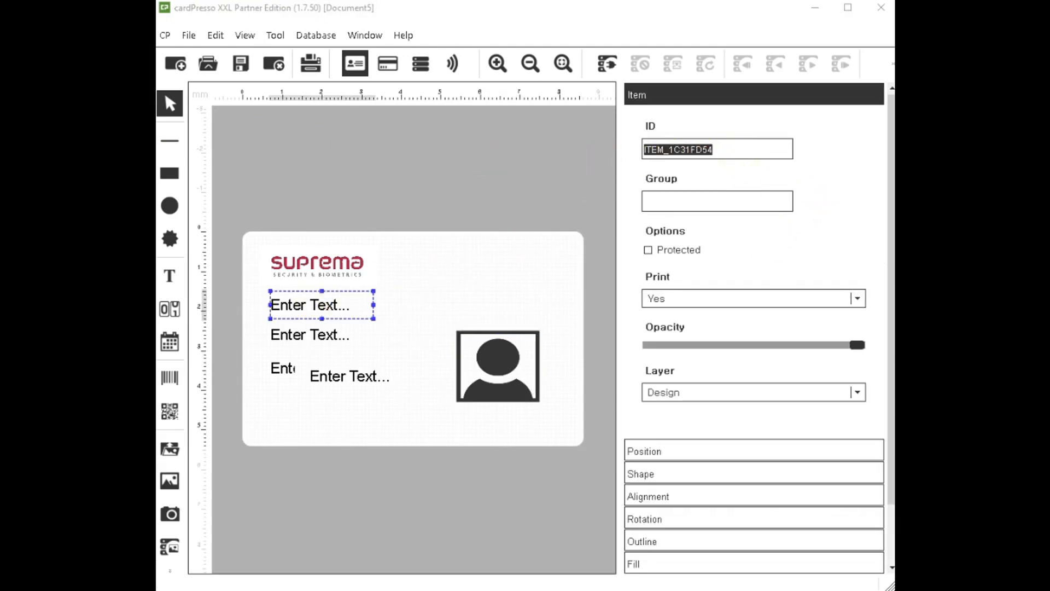
drag(159, 132, 580, 116)
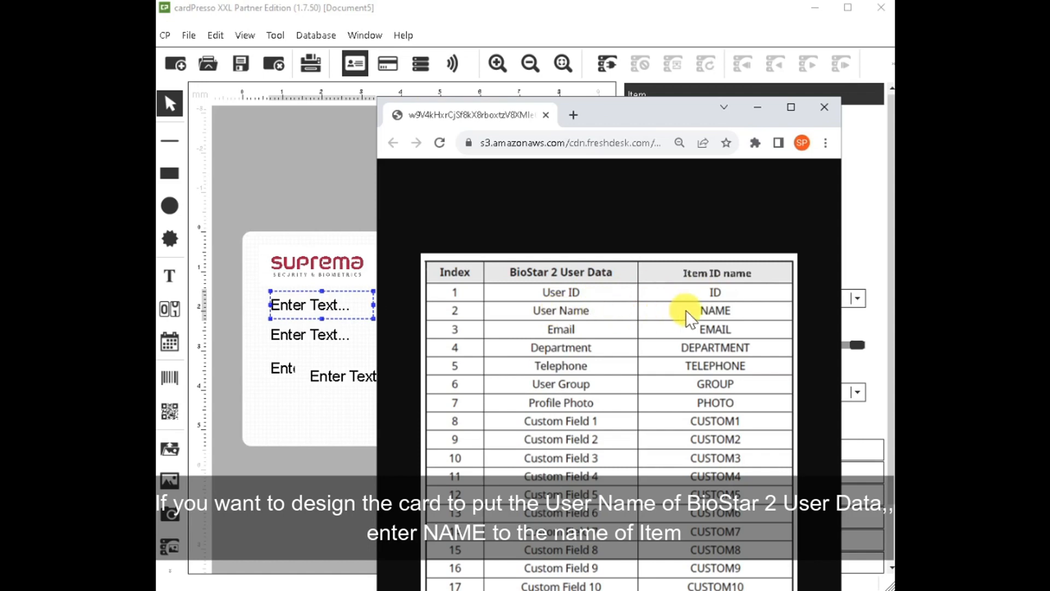
click(335, 311)
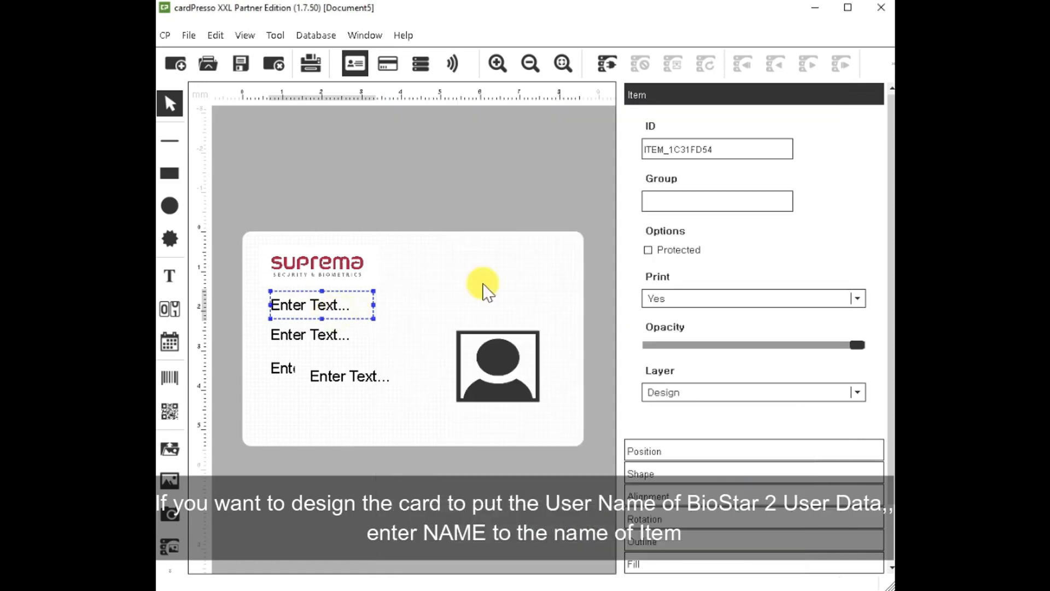
drag(733, 150, 645, 144)
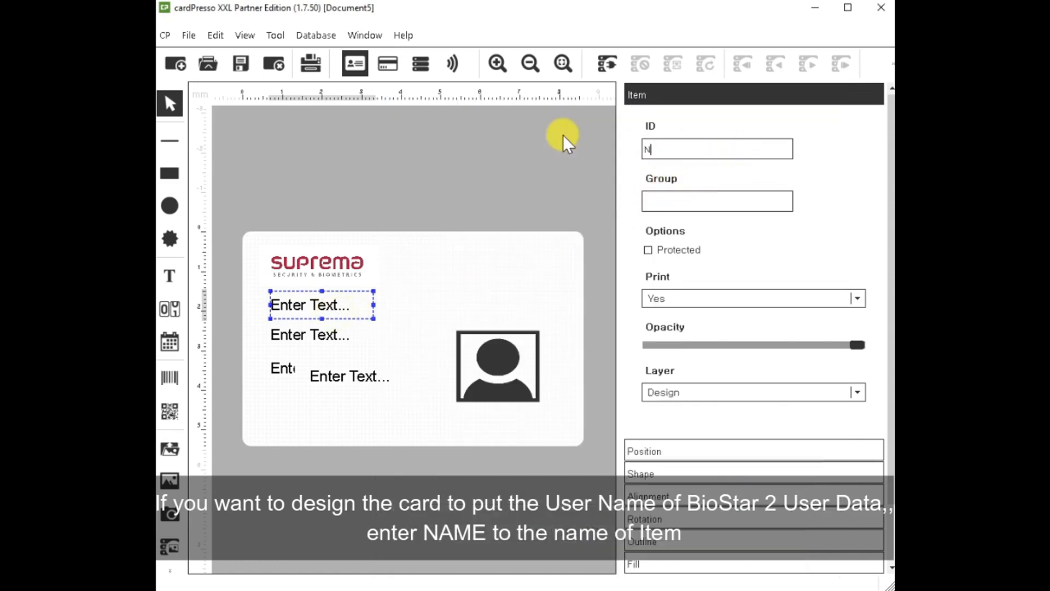
Set the second text item's item ID to DEPARTMENT, then bring back the reference table.
click(344, 336)
key(alt+Tab)
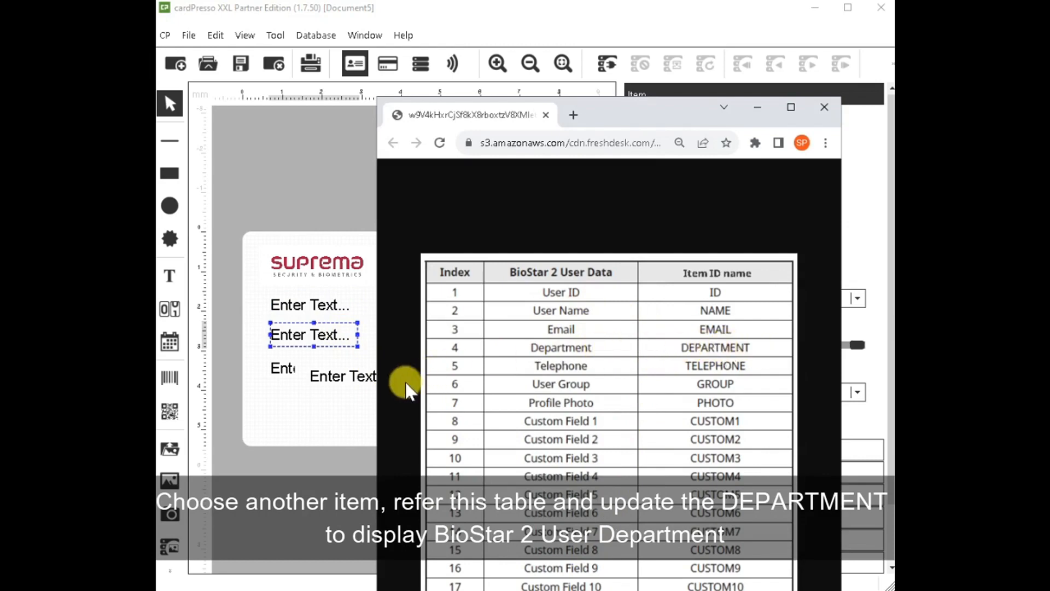
click(328, 336)
click(724, 148)
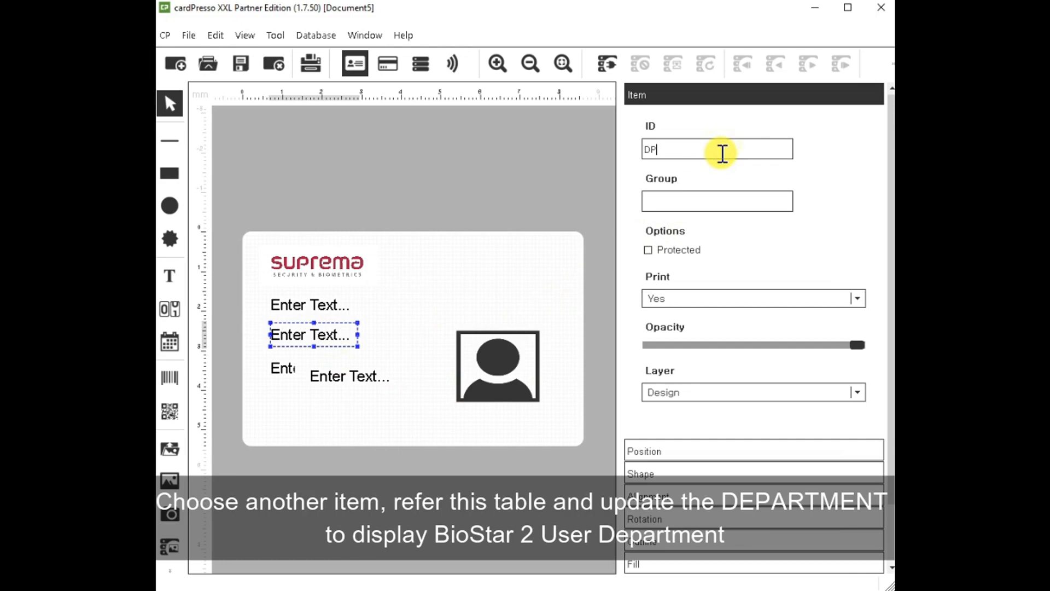
text(DEPARTMENT)
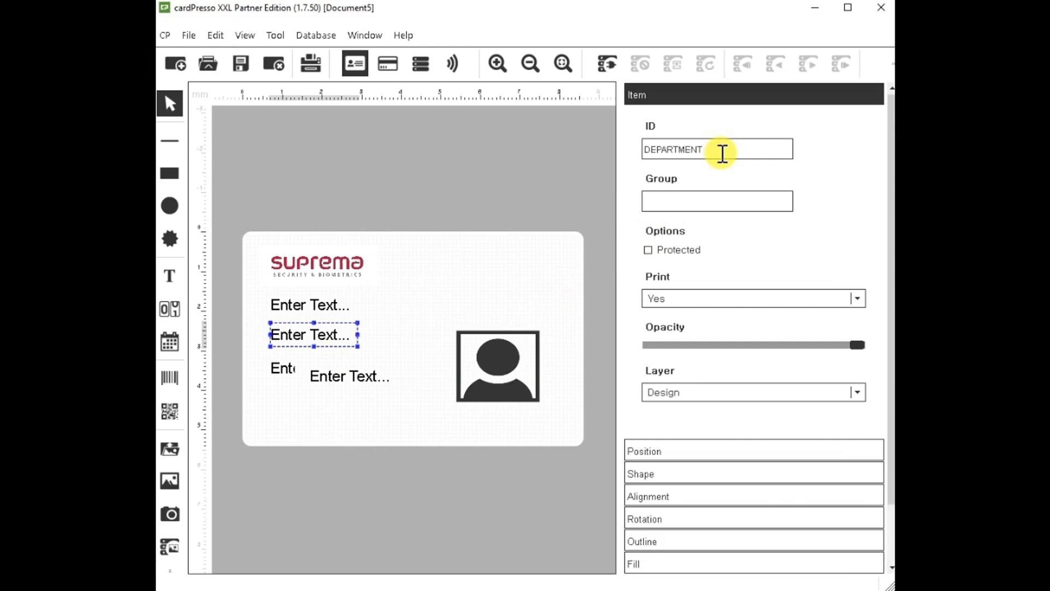
click(499, 372)
key(alt+Tab)
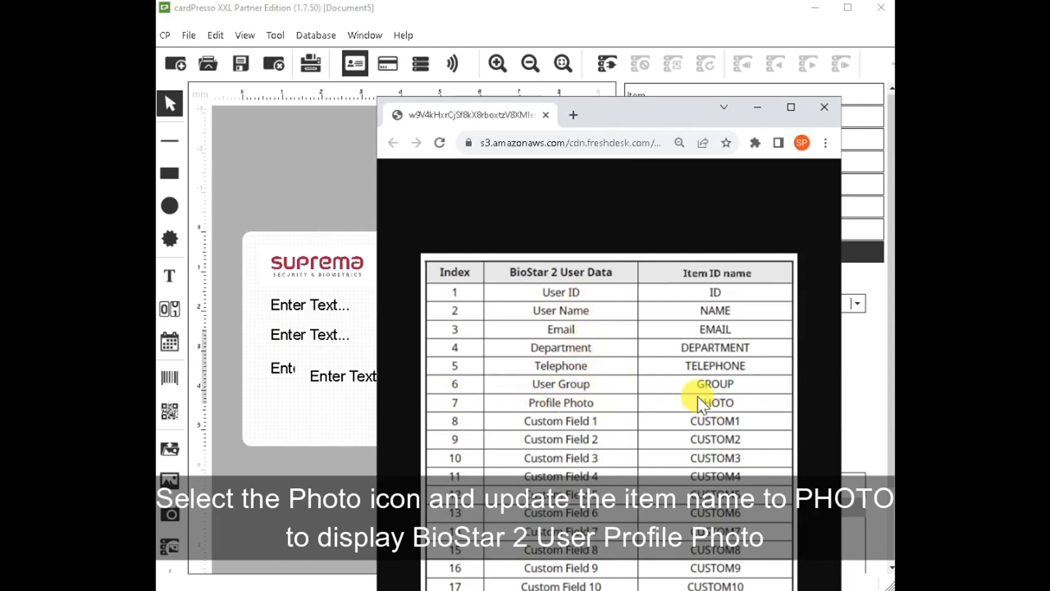
Set the photo frame's item ID to PHOTO.
click(306, 397)
click(522, 349)
click(668, 95)
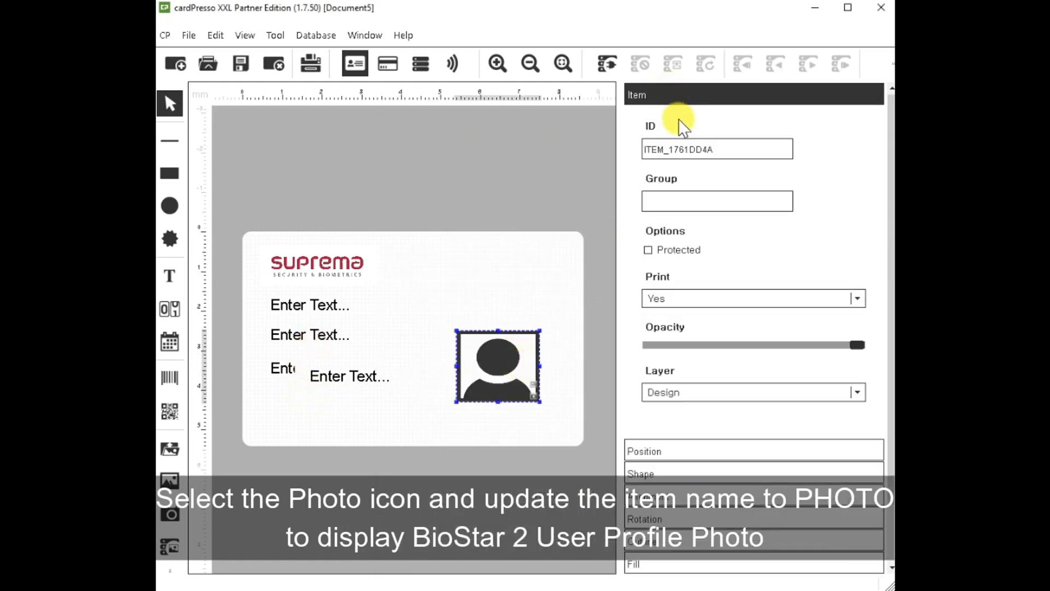
drag(723, 147, 602, 147)
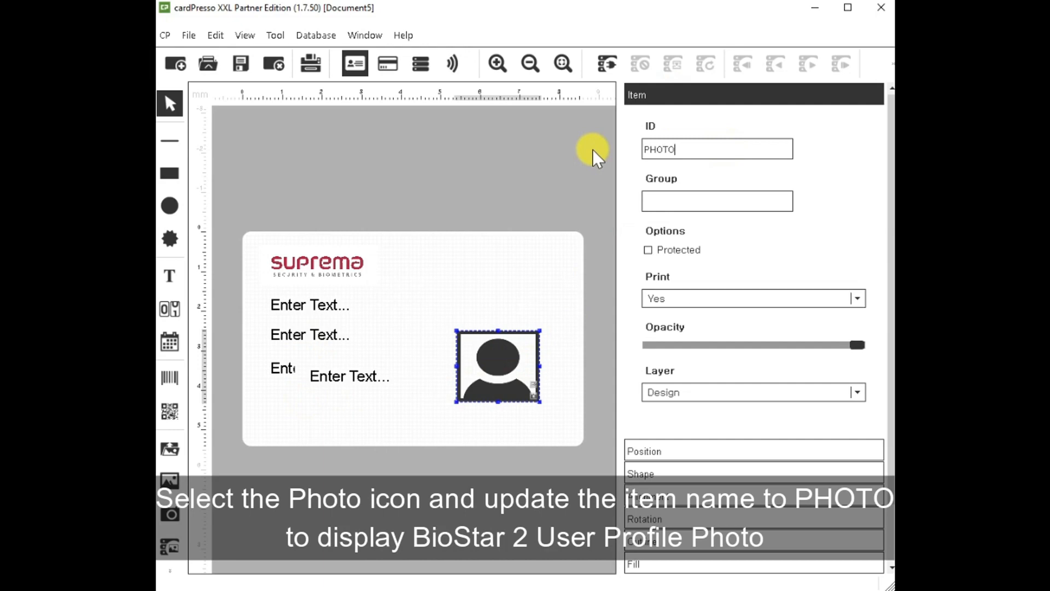
Change the hidden left text item's wording to Email and widen the label.
click(357, 383)
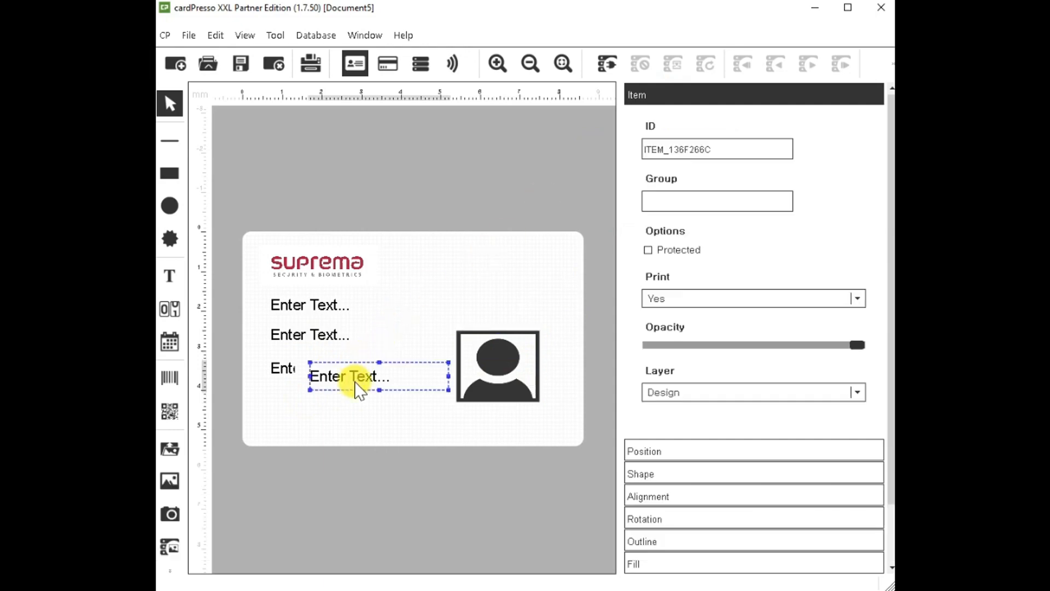
click(282, 370)
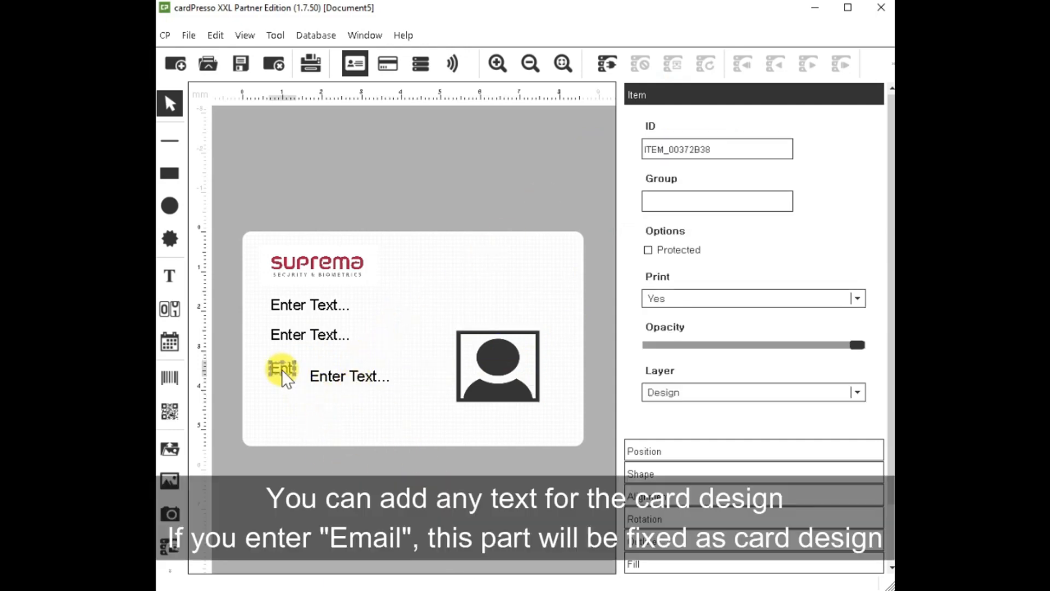
double_click(283, 372)
text(d)
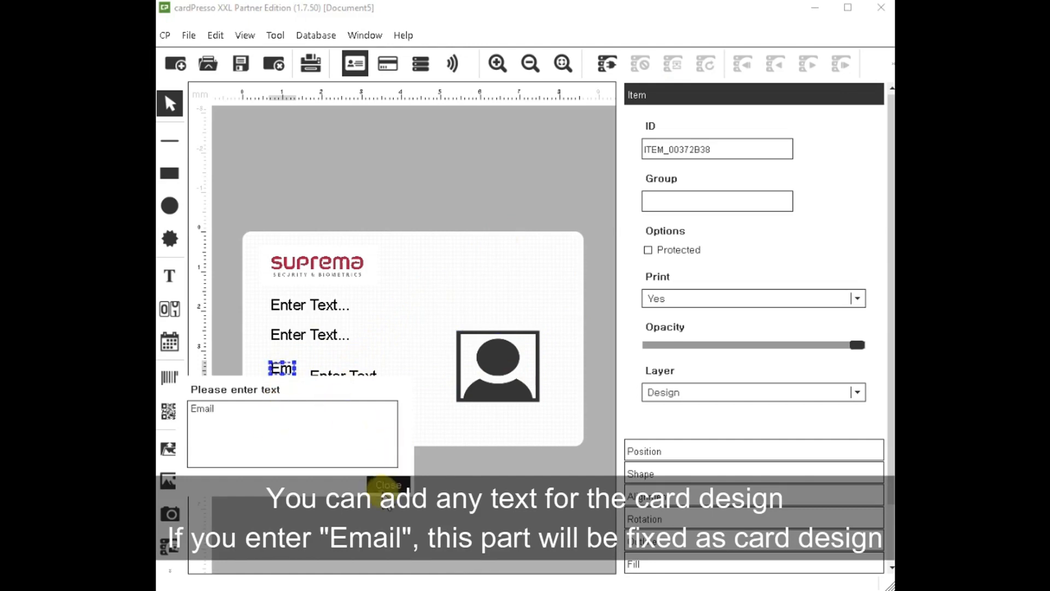
click(388, 485)
drag(306, 383, 285, 411)
drag(298, 370, 372, 373)
Position the text item just under Email and set its item ID to EMAIL.
click(337, 406)
drag(336, 406, 340, 394)
click(429, 590)
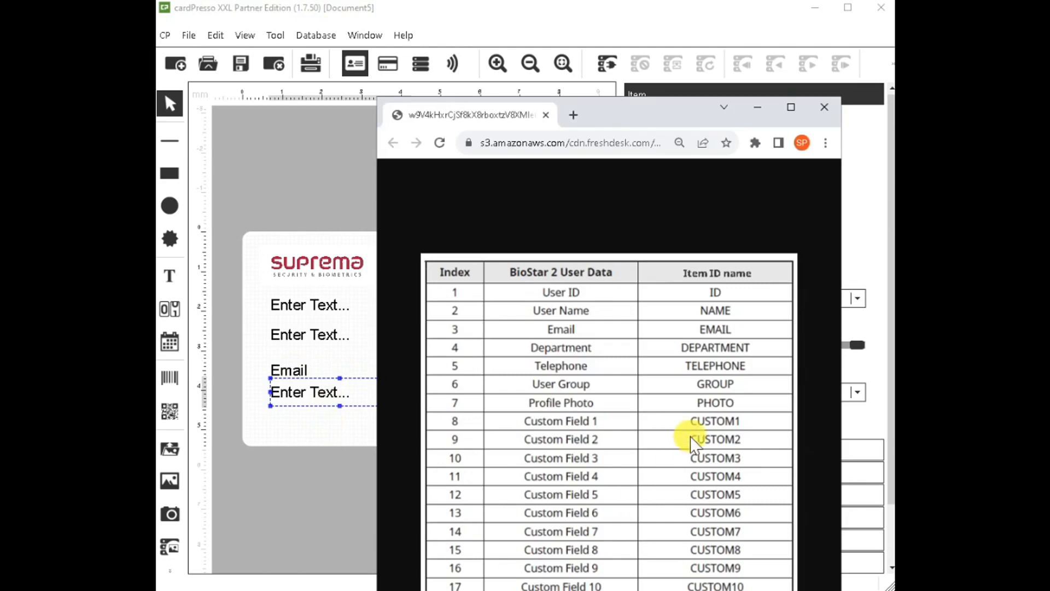
click(304, 444)
click(345, 399)
click(722, 146)
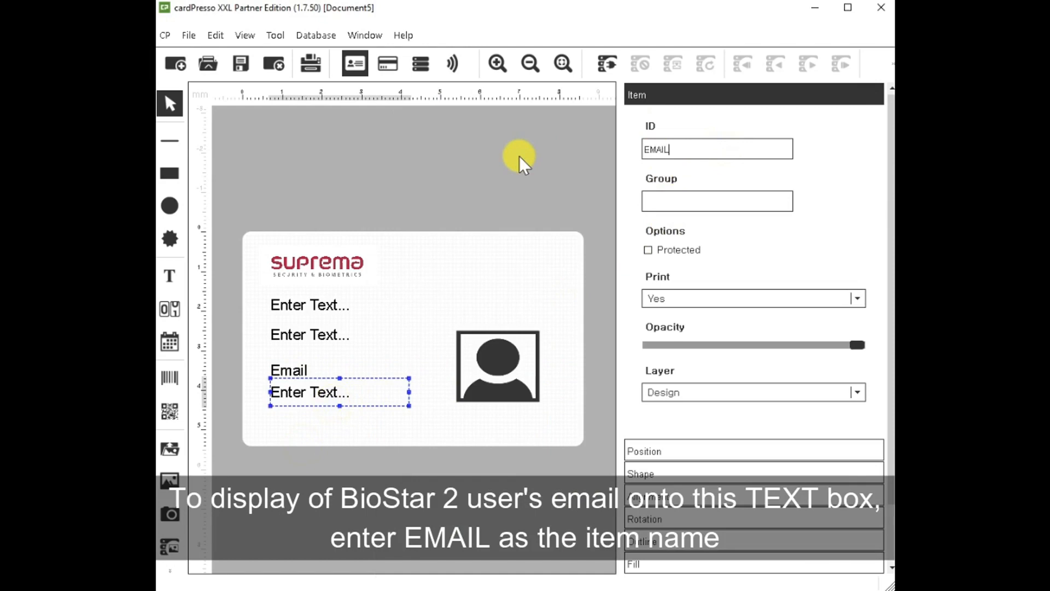
click(509, 253)
click(242, 63)
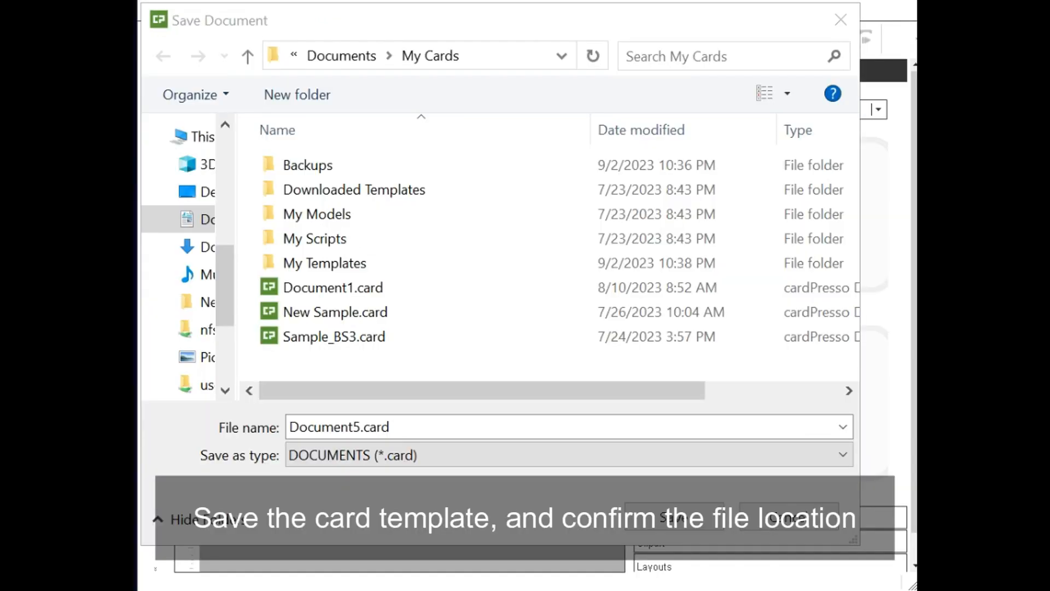
Save the template in Documents > My Cards as Sample_BS3_v02.card.
click(363, 425)
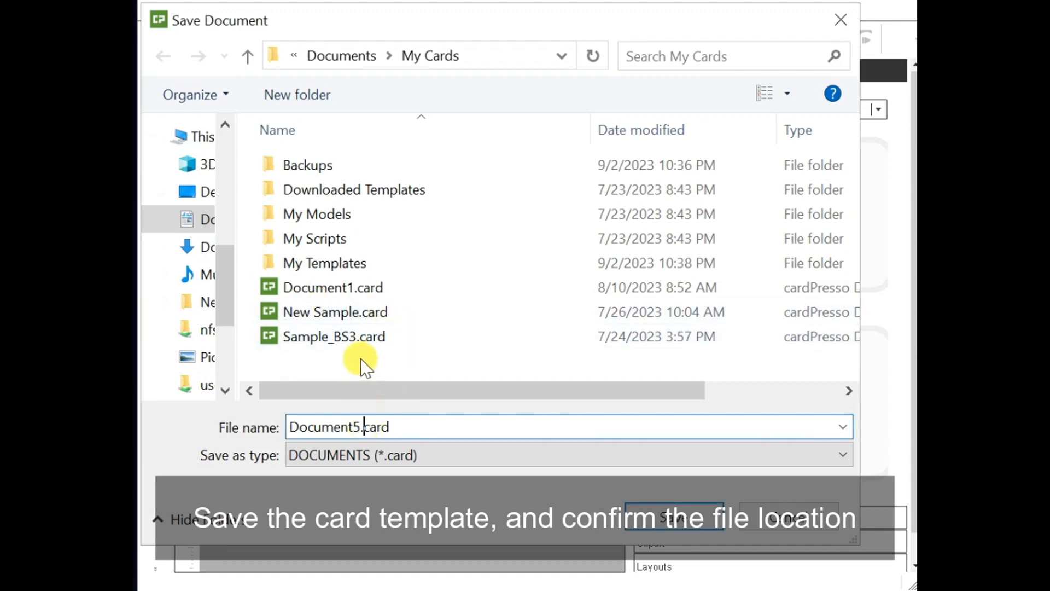
click(361, 336)
click(363, 426)
click(363, 426)
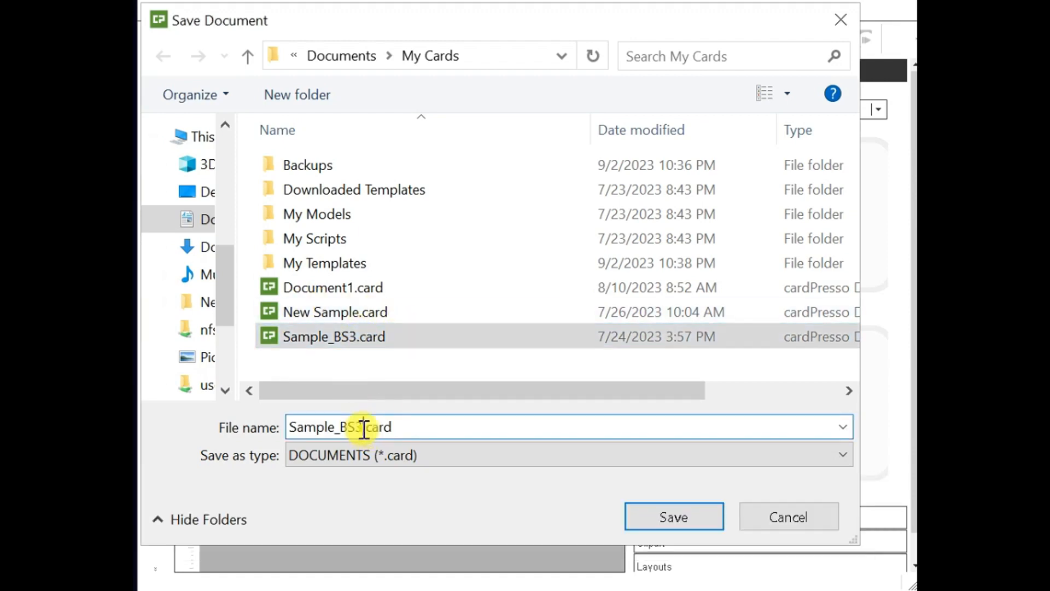
text(_v0)
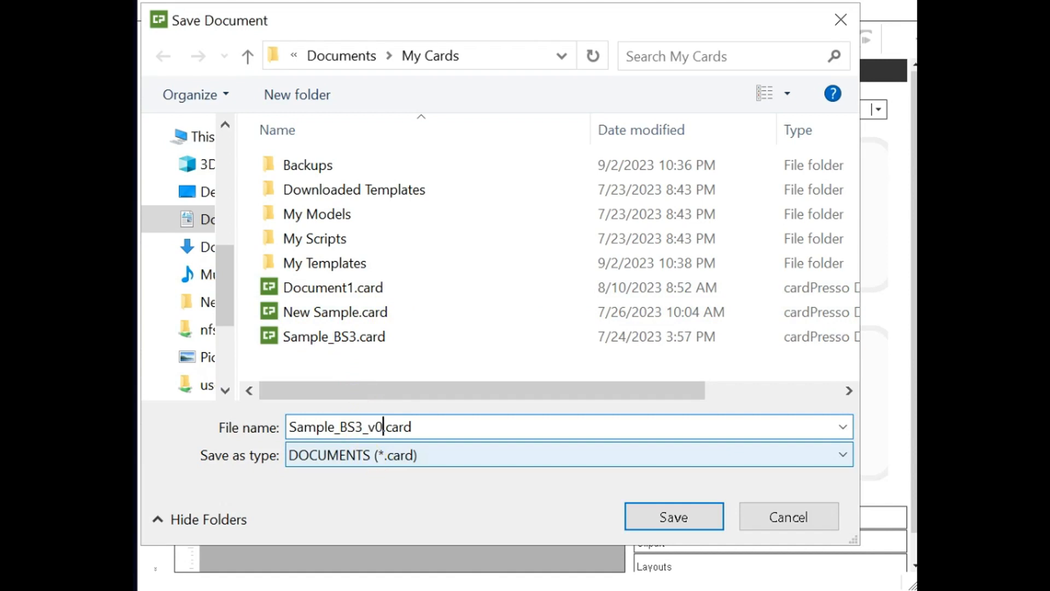
text(2)
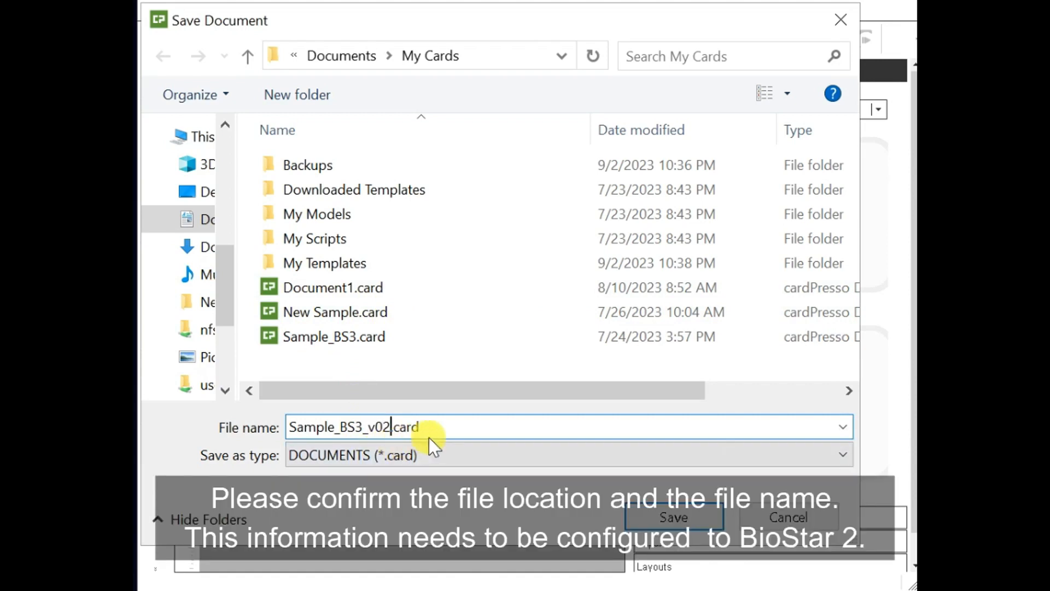
click(642, 517)
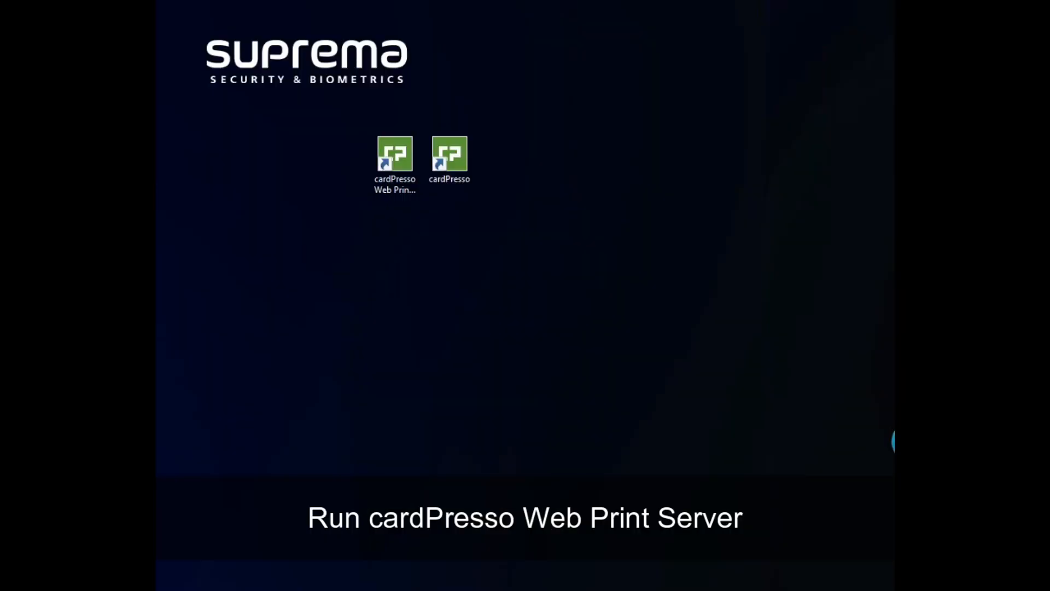
Launch the cardPresso Web Print Server, confirming its shortcut target ends in /PRINTSERVER.
drag(402, 185, 320, 153)
double_click(340, 188)
right_click(355, 189)
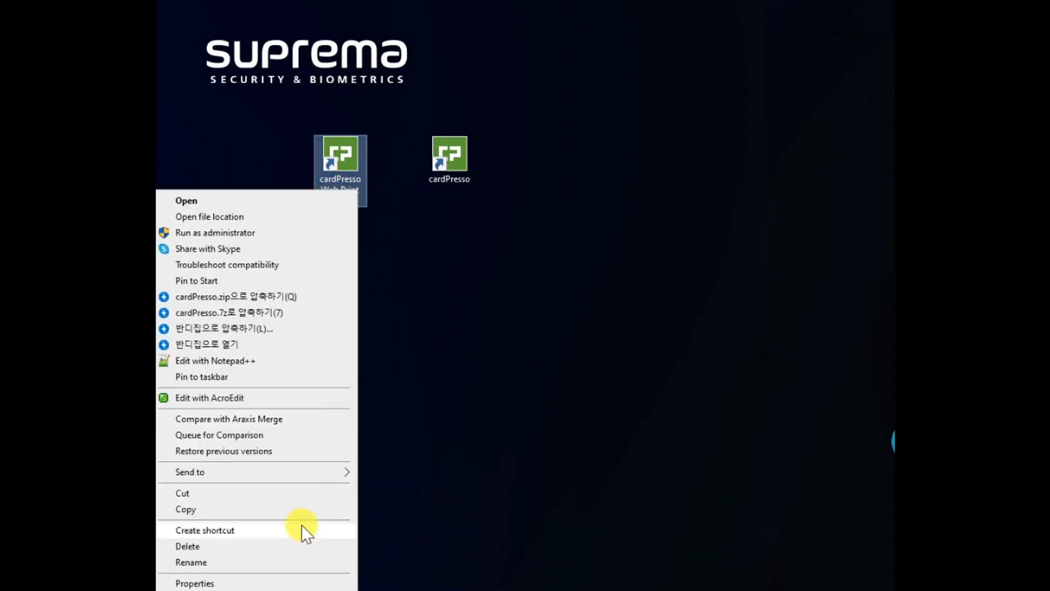
click(281, 580)
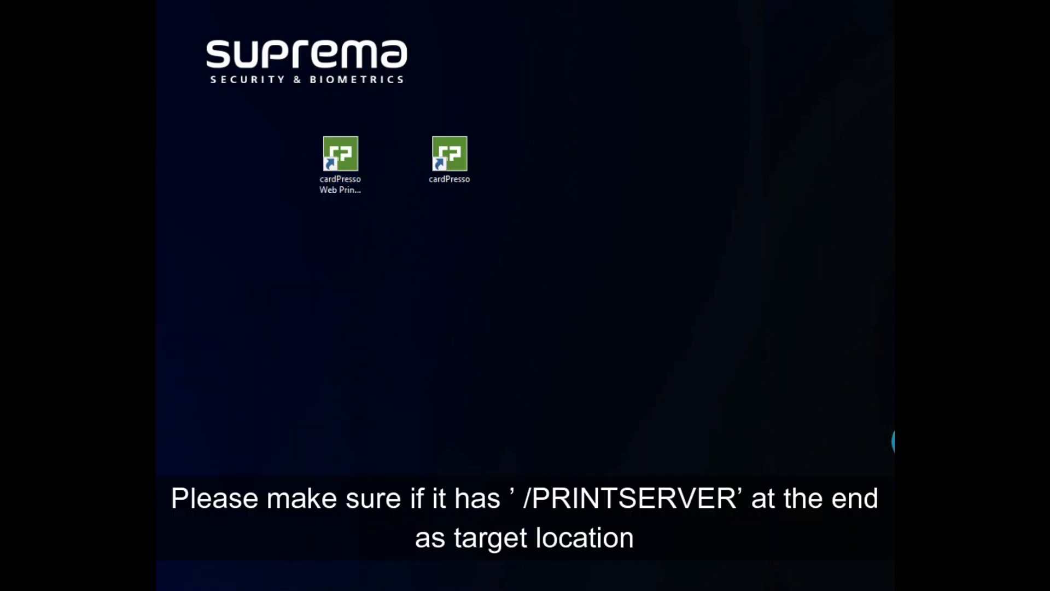
click(619, 432)
drag(680, 428, 786, 434)
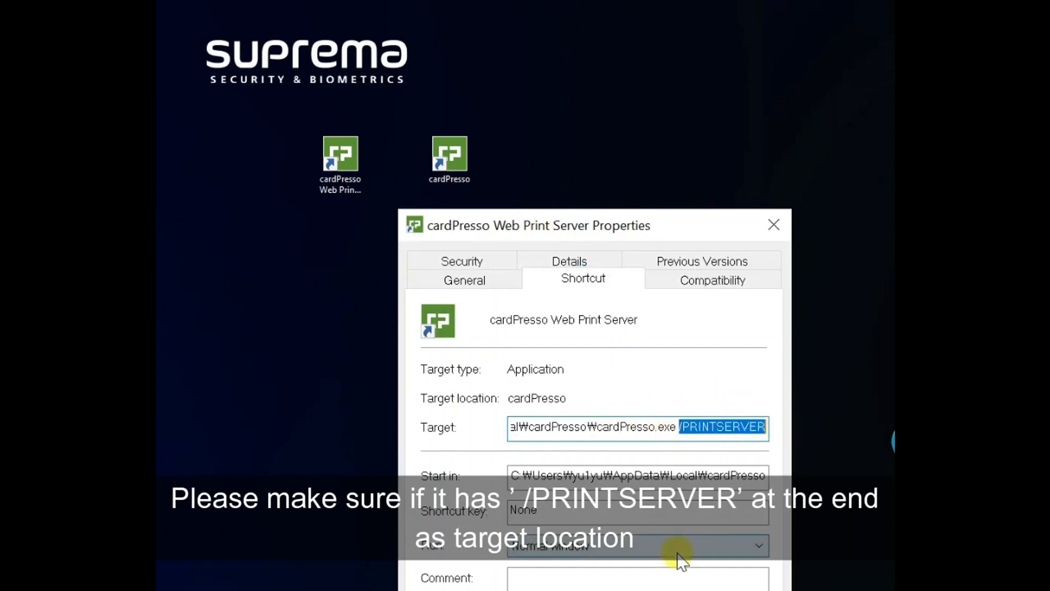
click(773, 225)
click(340, 158)
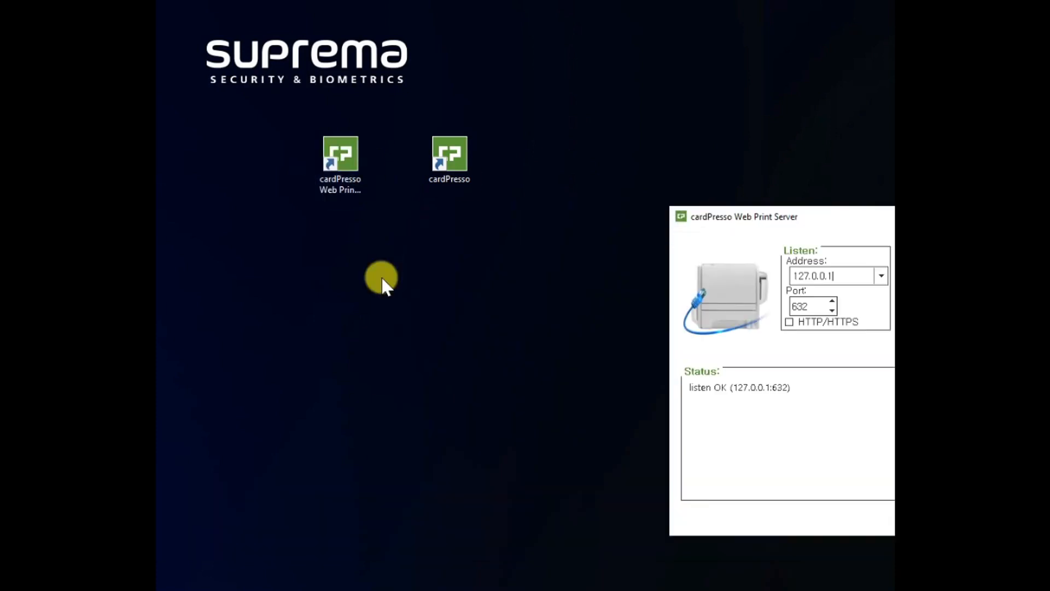
drag(705, 231, 417, 233)
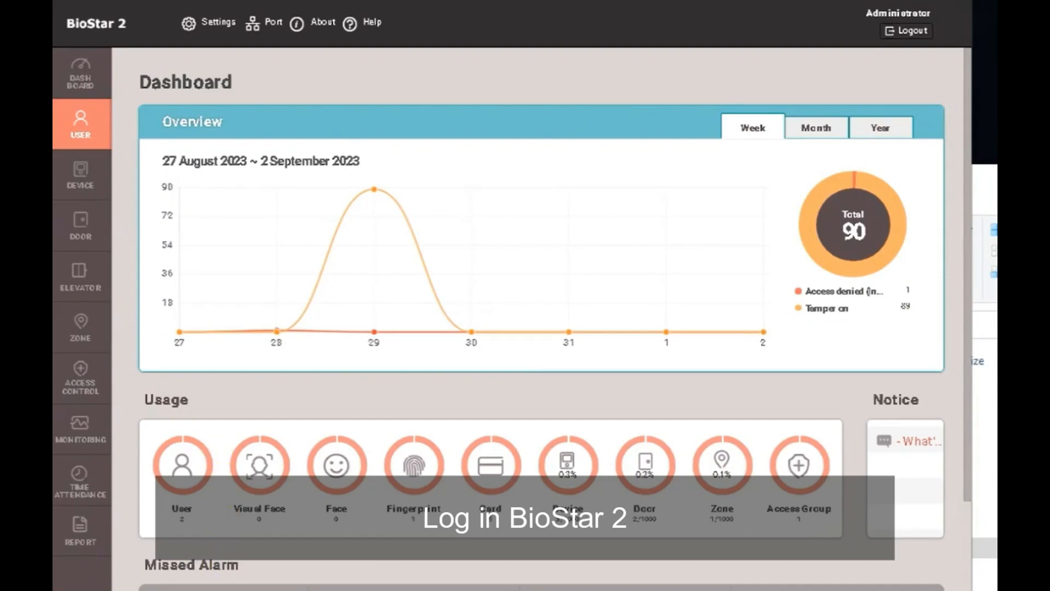
In Card Printer settings, set cardPresso Setting to Use, fill in ID and password, and set Microsoft Print to PDF.
click(229, 27)
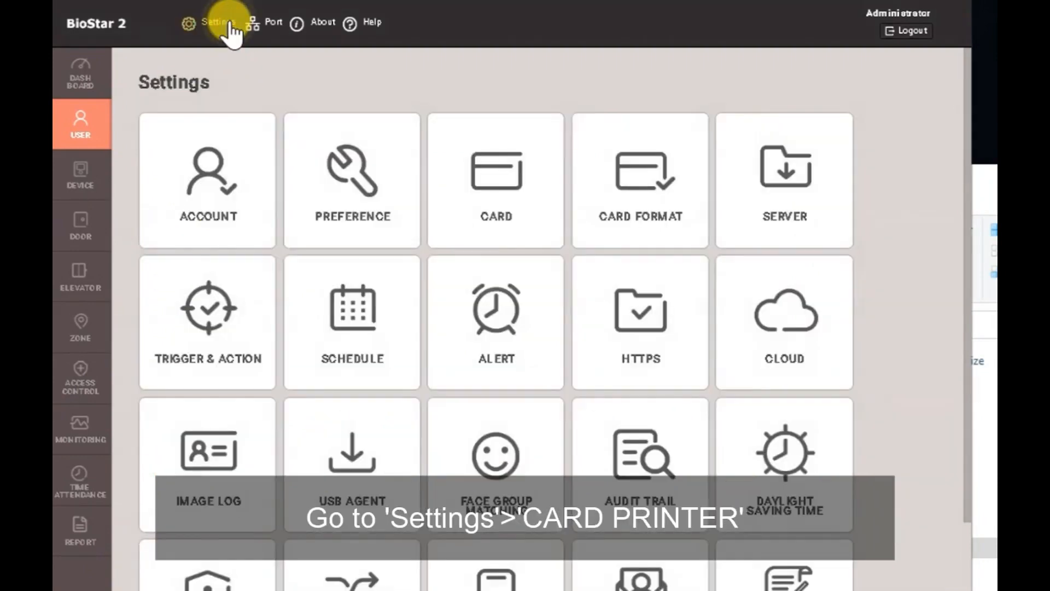
scroll(328, 328, down, 3)
click(233, 542)
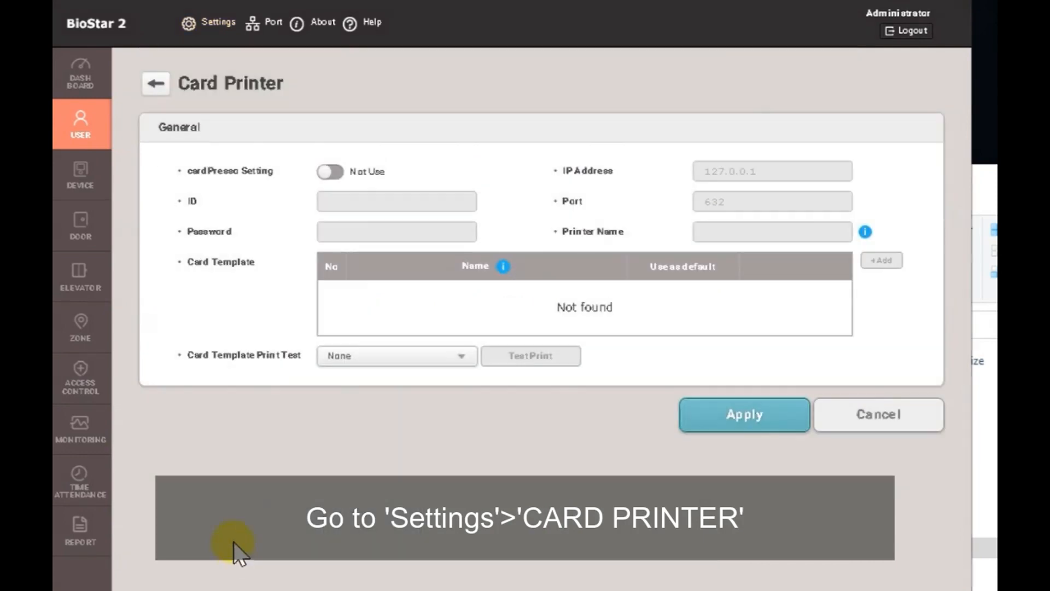
click(324, 171)
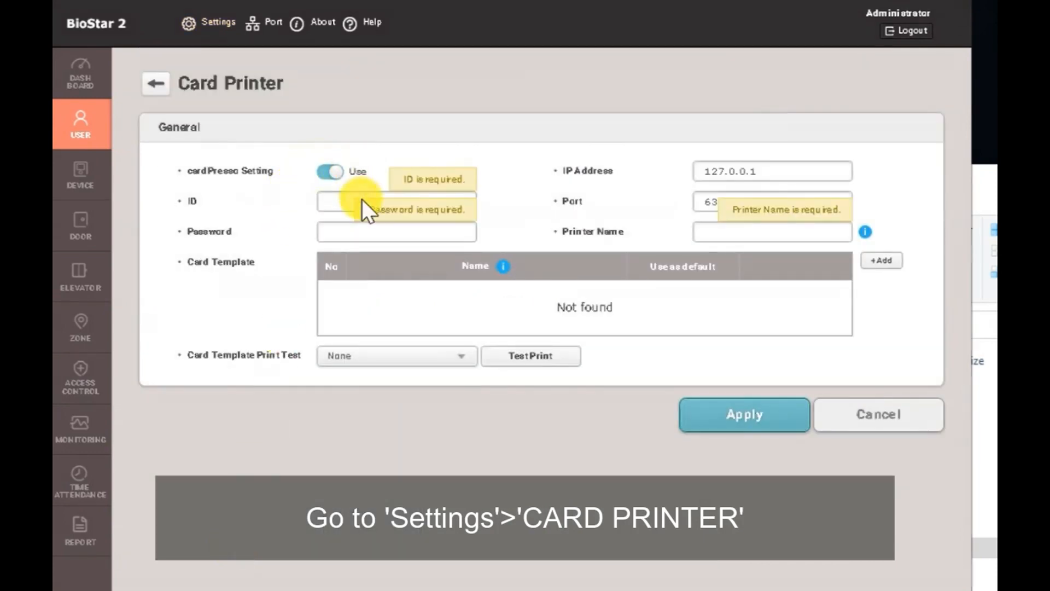
text(ADMIN)
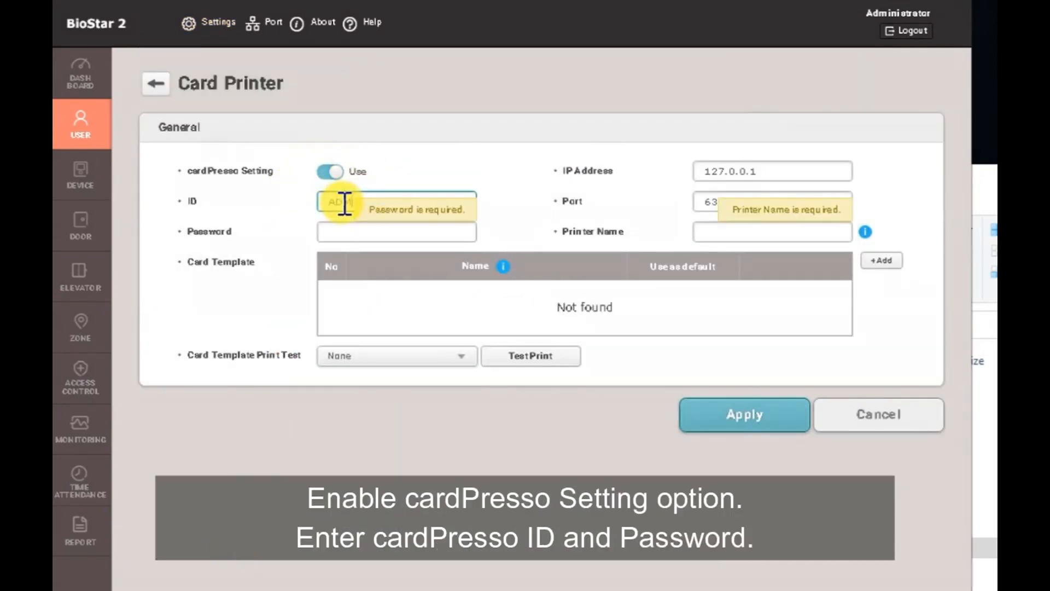
key(Tab)
text(admin)
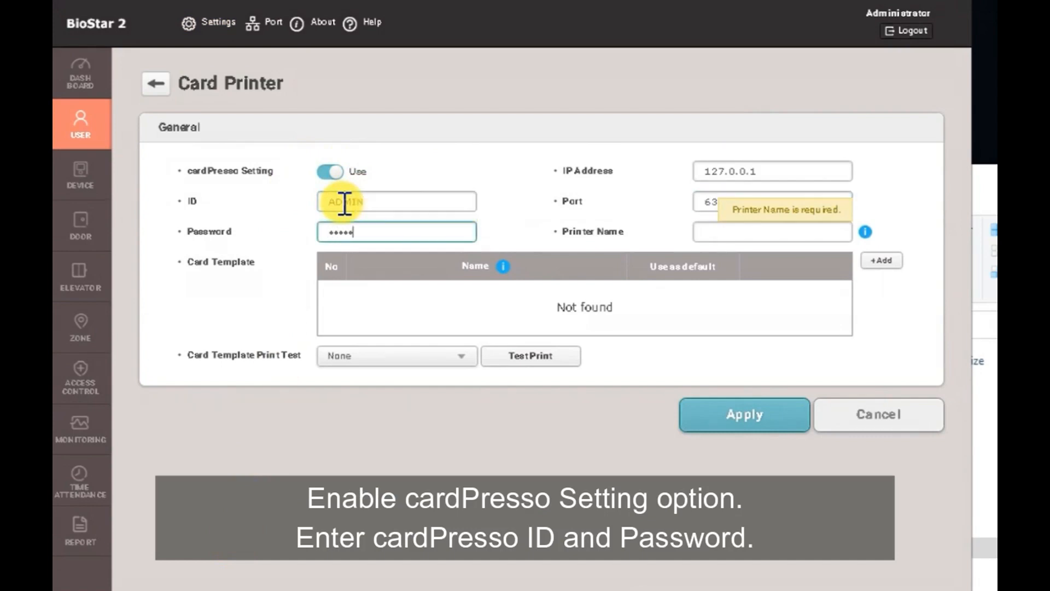
click(744, 240)
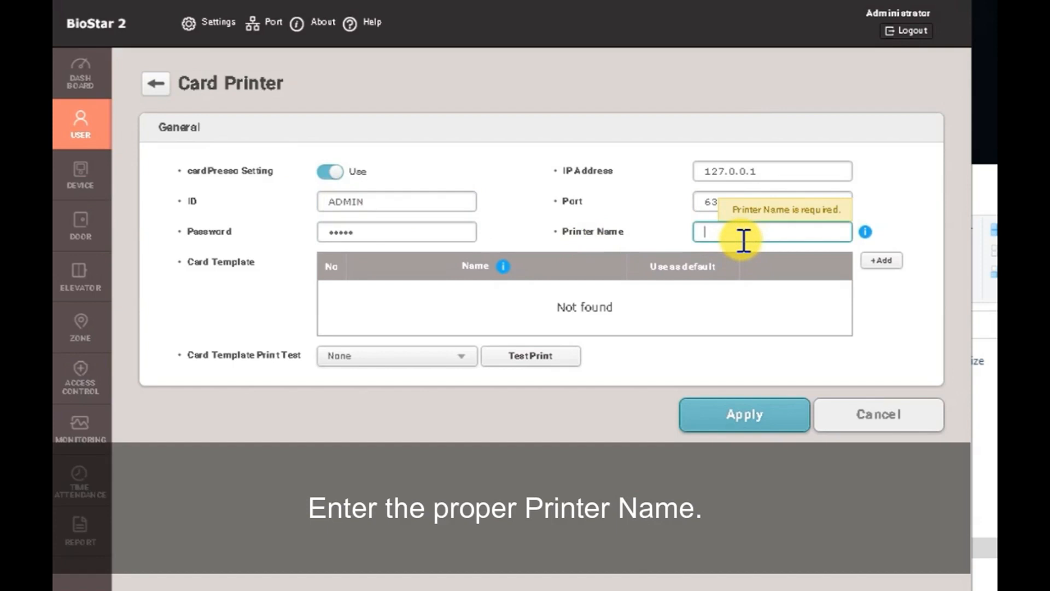
text(Microsoft Print to PDF)
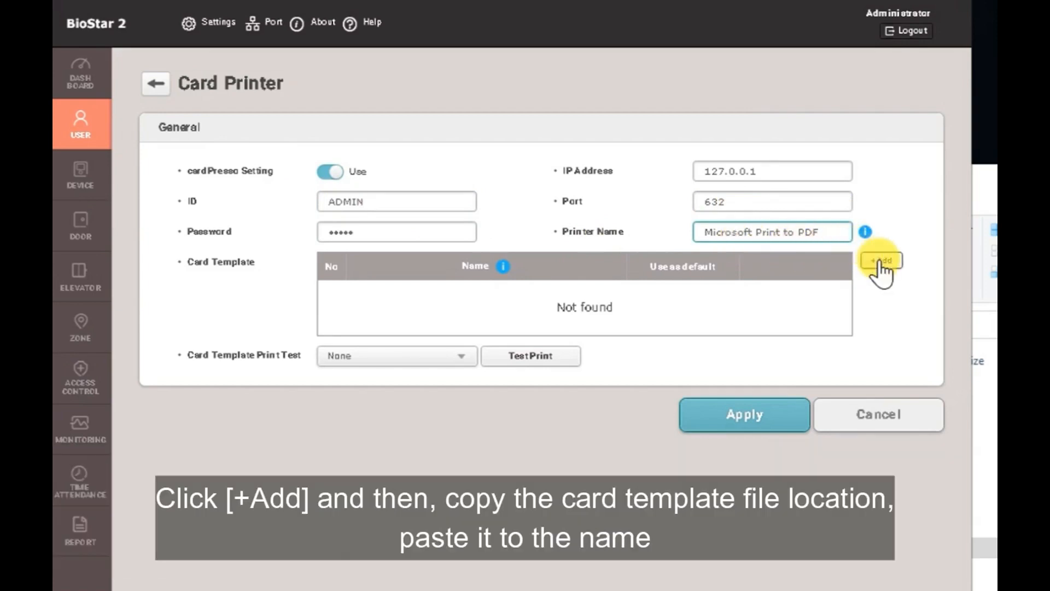
Add a card template entry and paste the My Cards folder path as its name.
click(881, 260)
drag(974, 259, 277, 260)
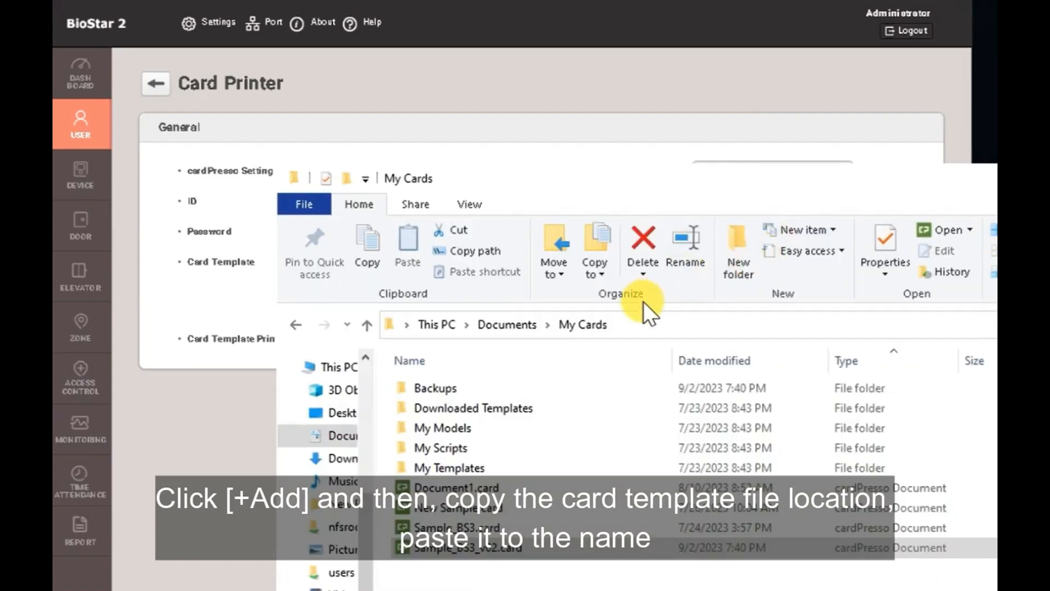
click(662, 325)
key(ctrl+c)
click(143, 289)
click(399, 301)
key(ctrl+v)
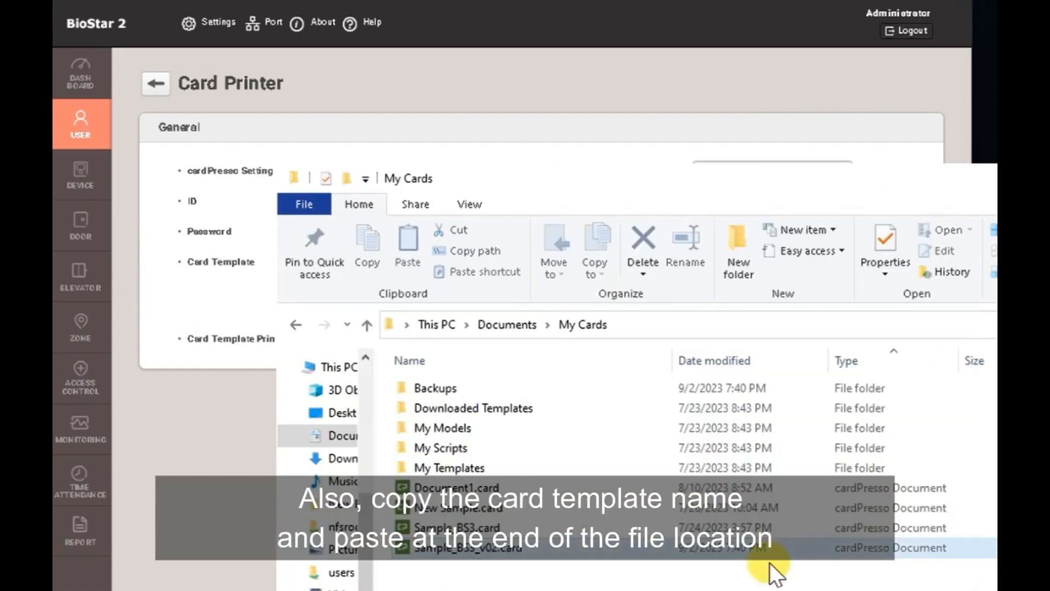
Append Sample_BS3_v02.card to the template path.
click(672, 550)
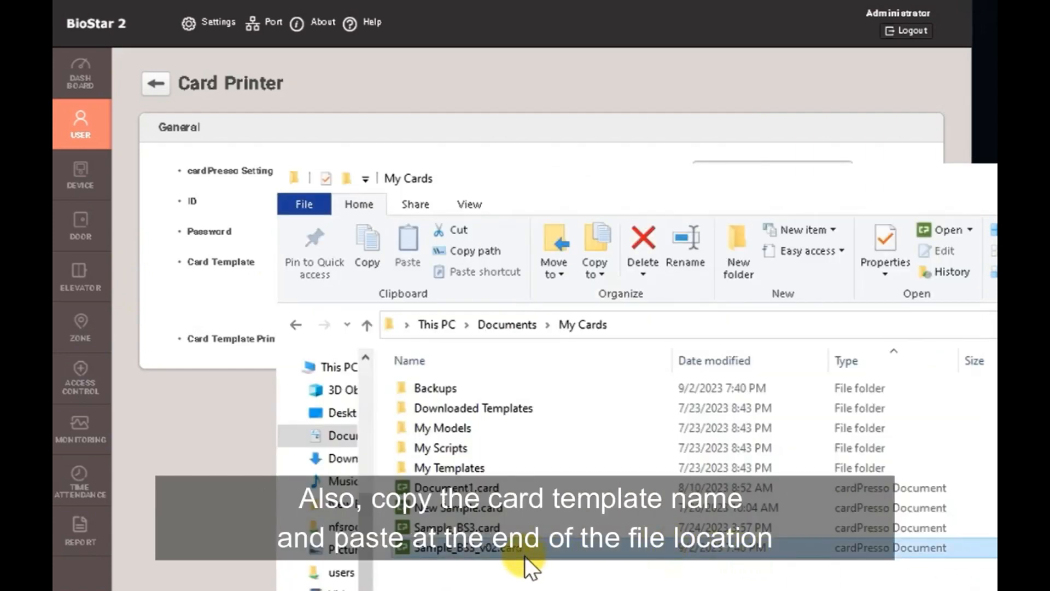
click(218, 445)
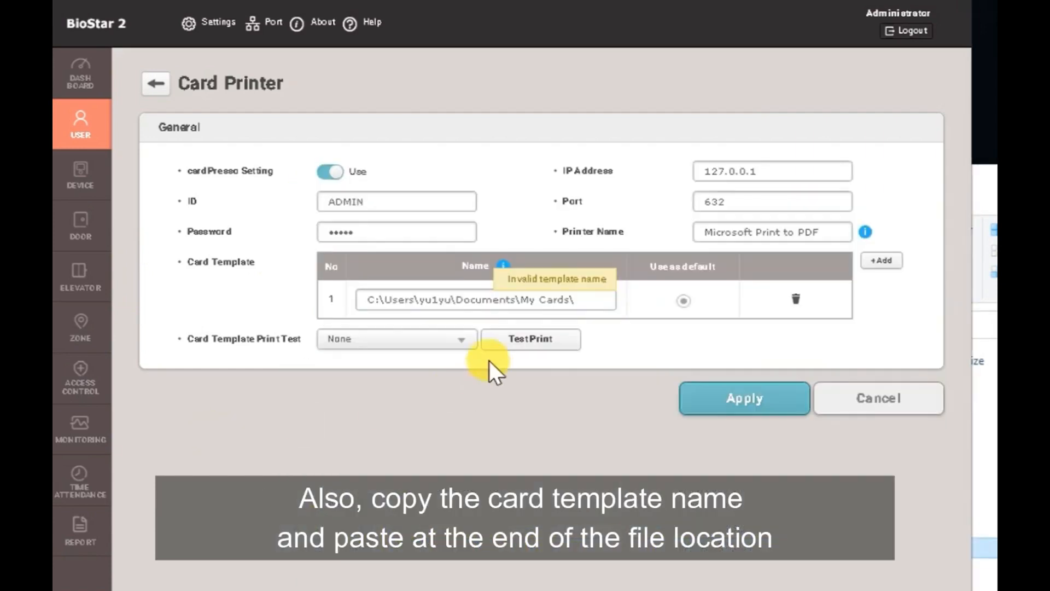
click(574, 300)
key(ctrl+v)
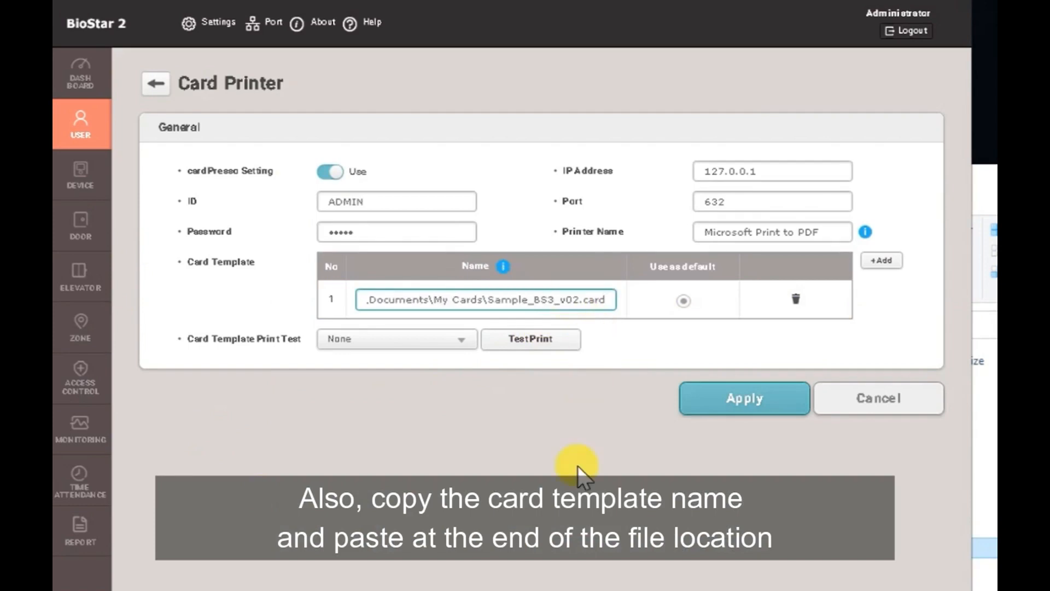
click(511, 375)
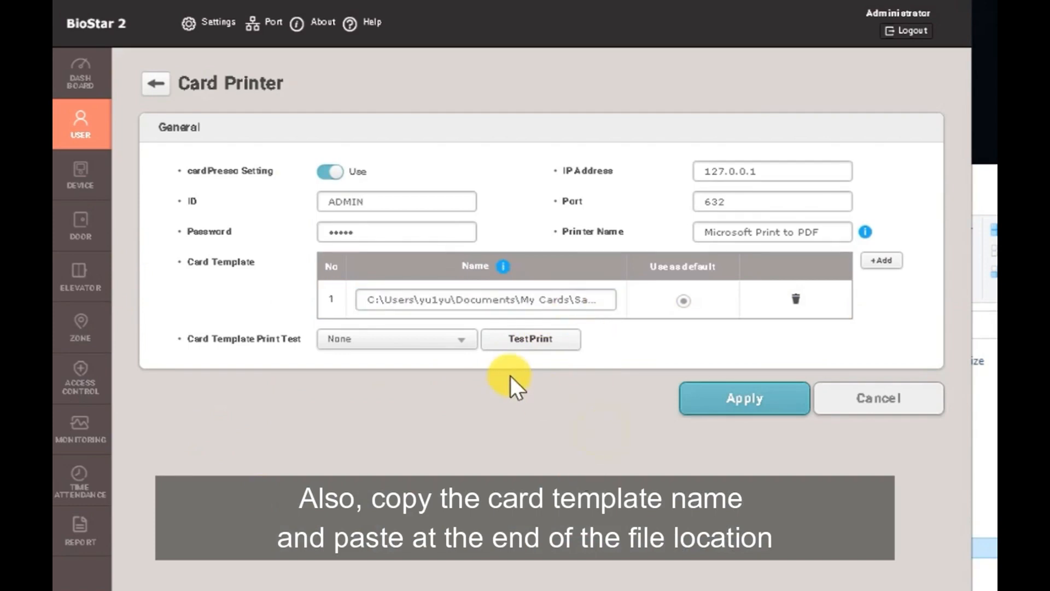
click(445, 343)
Test-print the My Cards template to test.pdf, acknowledge Print Job Success, and apply the settings.
click(433, 385)
click(532, 339)
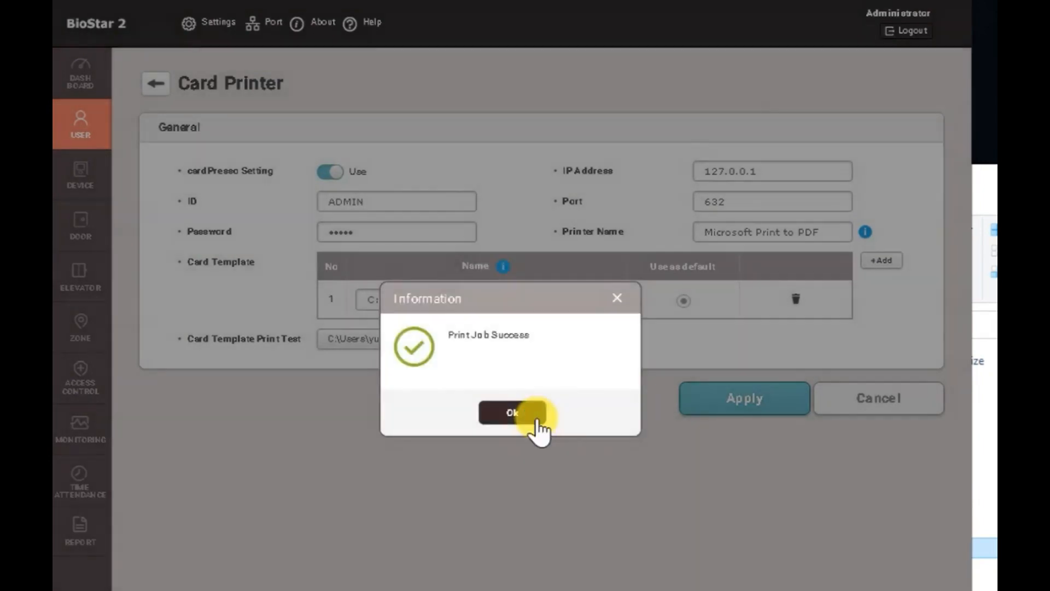
click(537, 420)
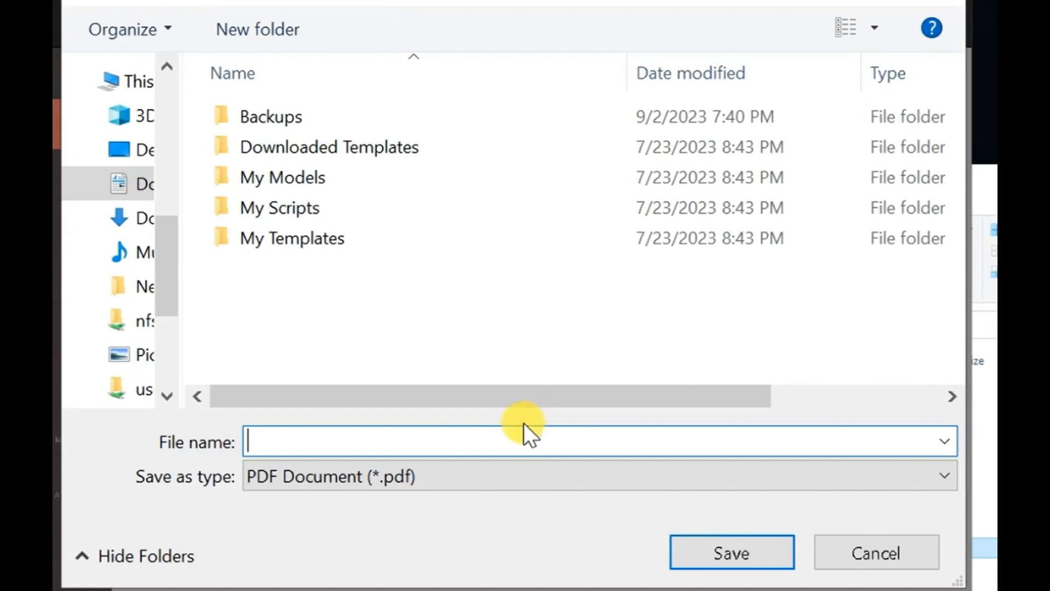
text(test)
click(777, 555)
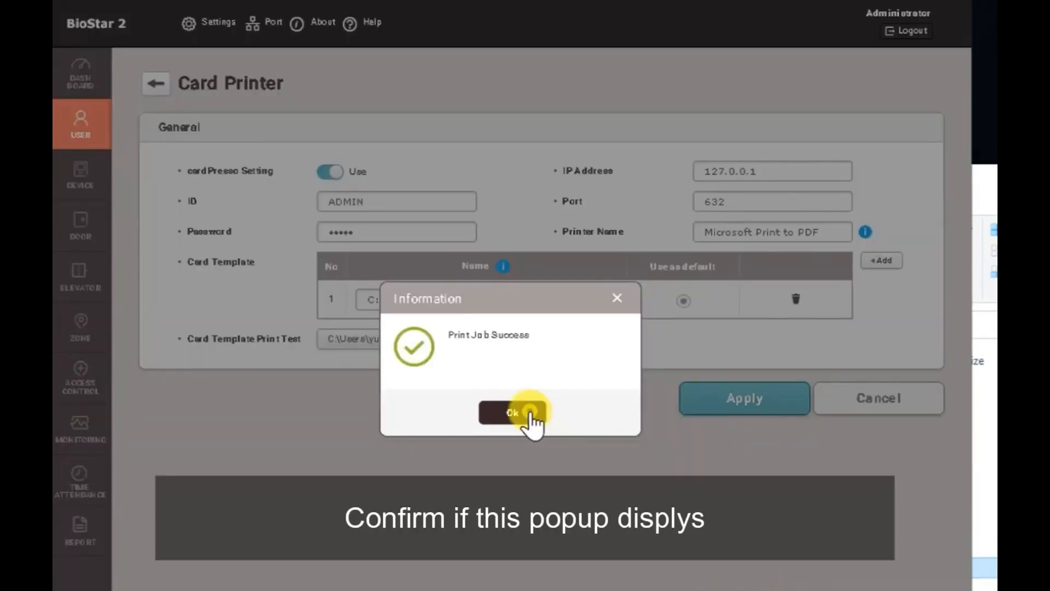
click(529, 417)
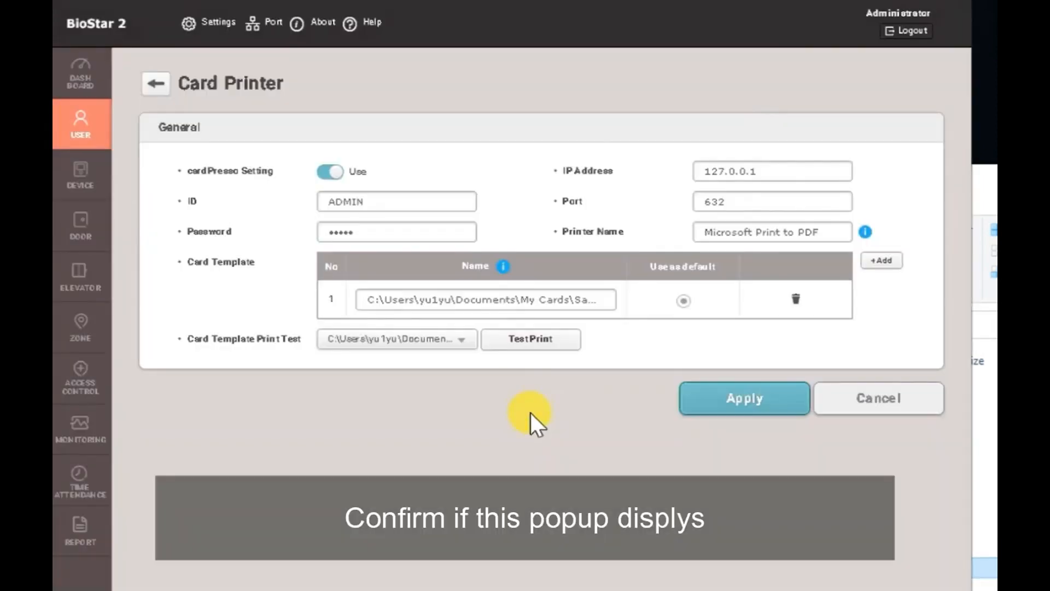
click(736, 405)
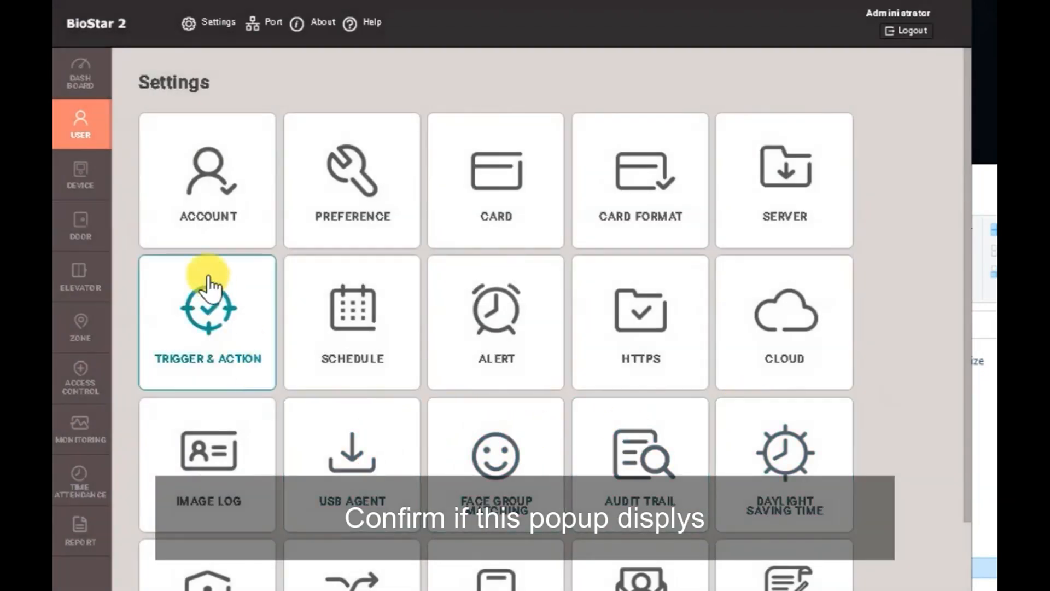
Print a user's card from their details using the new card template.
click(87, 123)
click(463, 211)
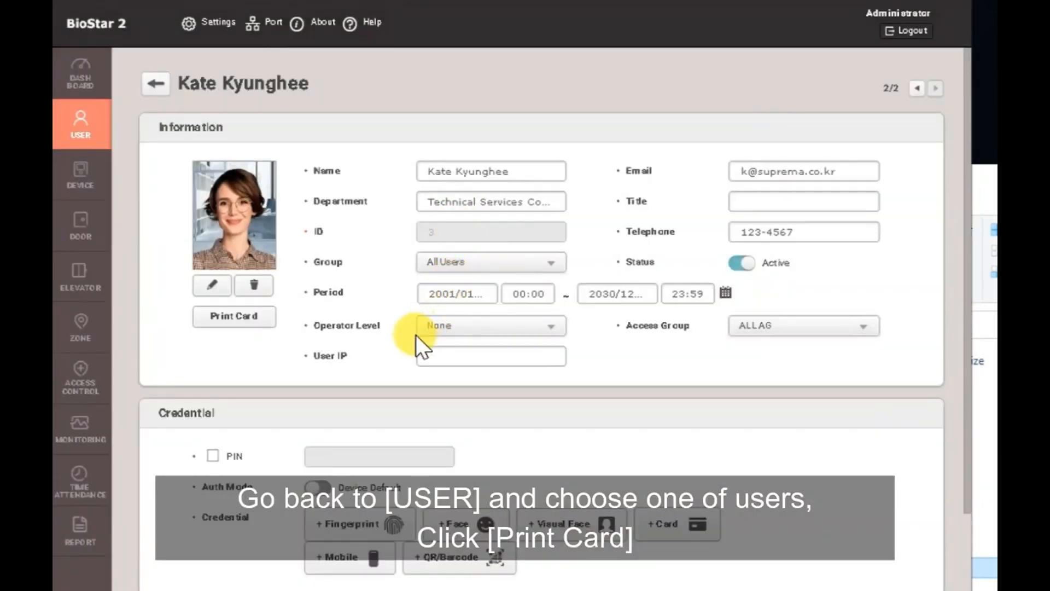
click(239, 314)
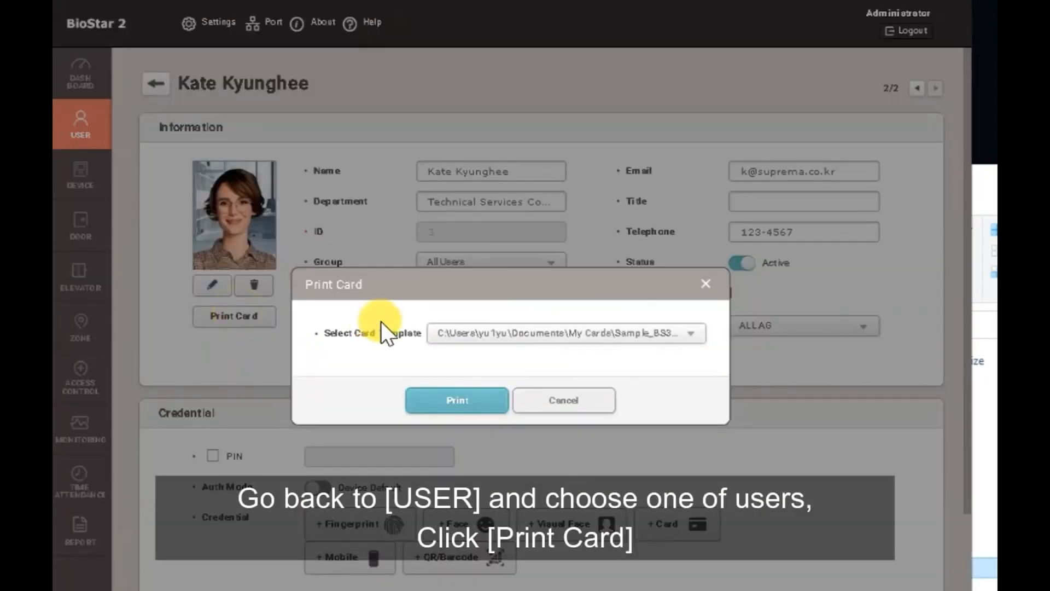
click(462, 406)
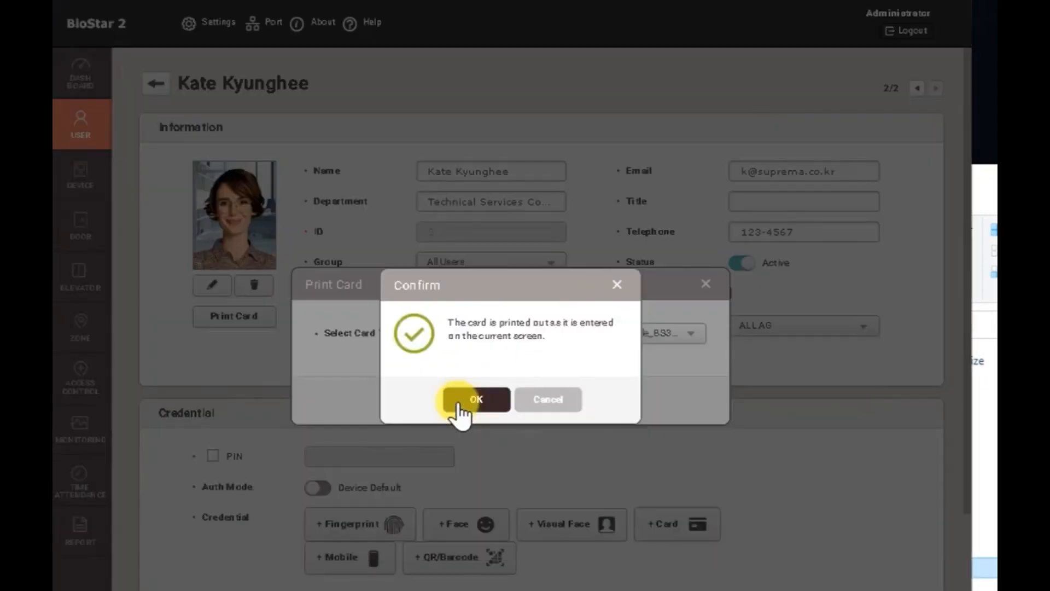
click(458, 406)
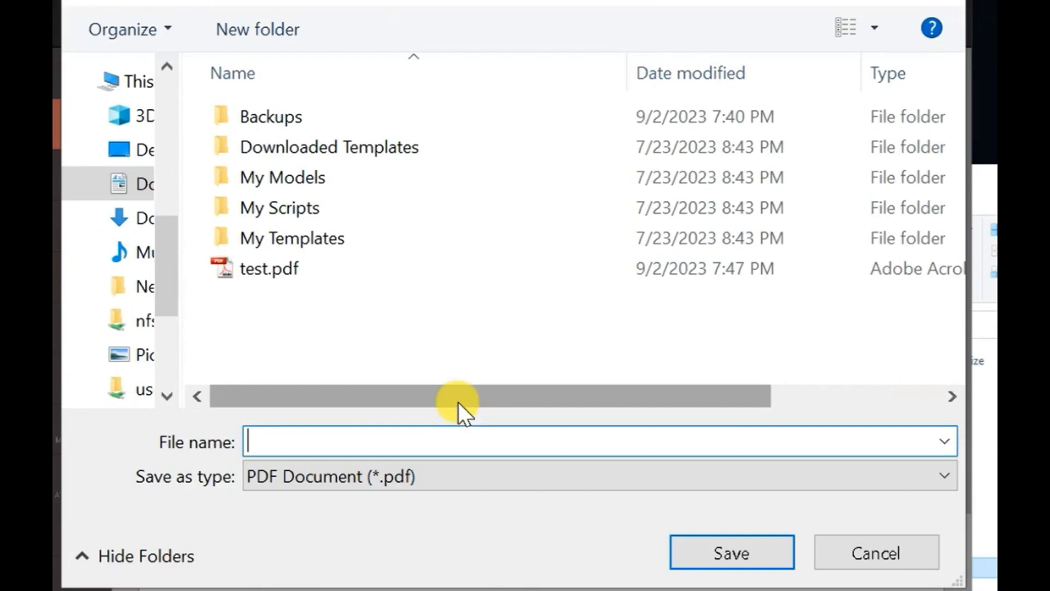
Save the printed card as a PDF named after the user in My Cards.
text(Kate_Card)
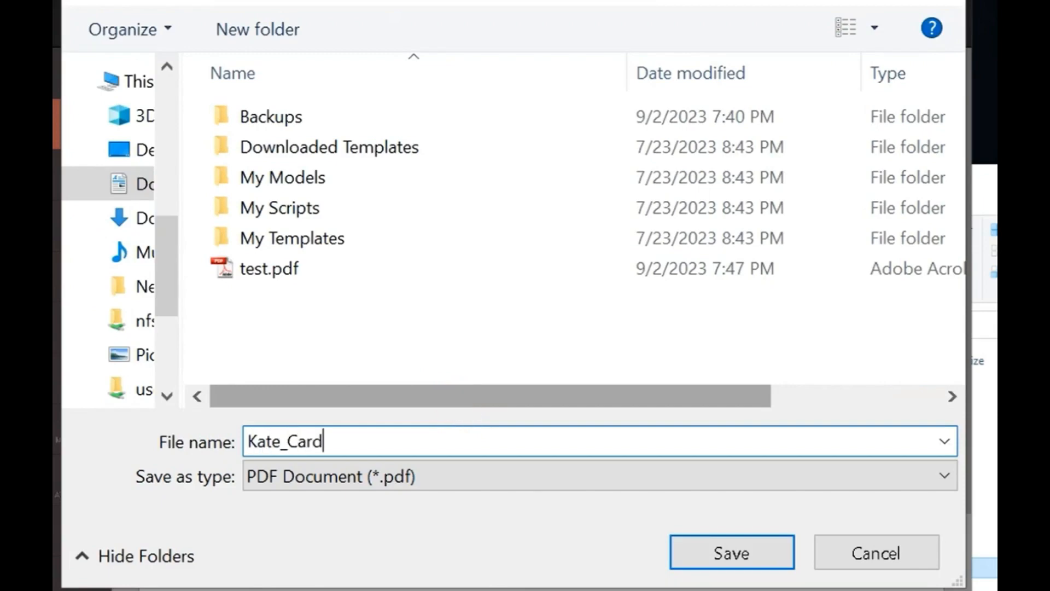
click(753, 557)
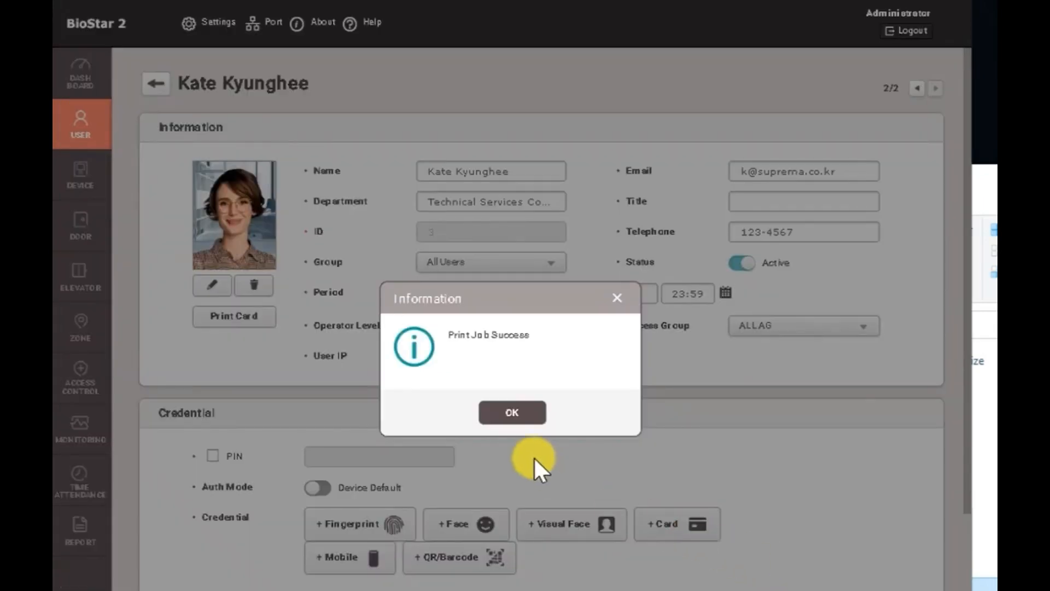
click(512, 414)
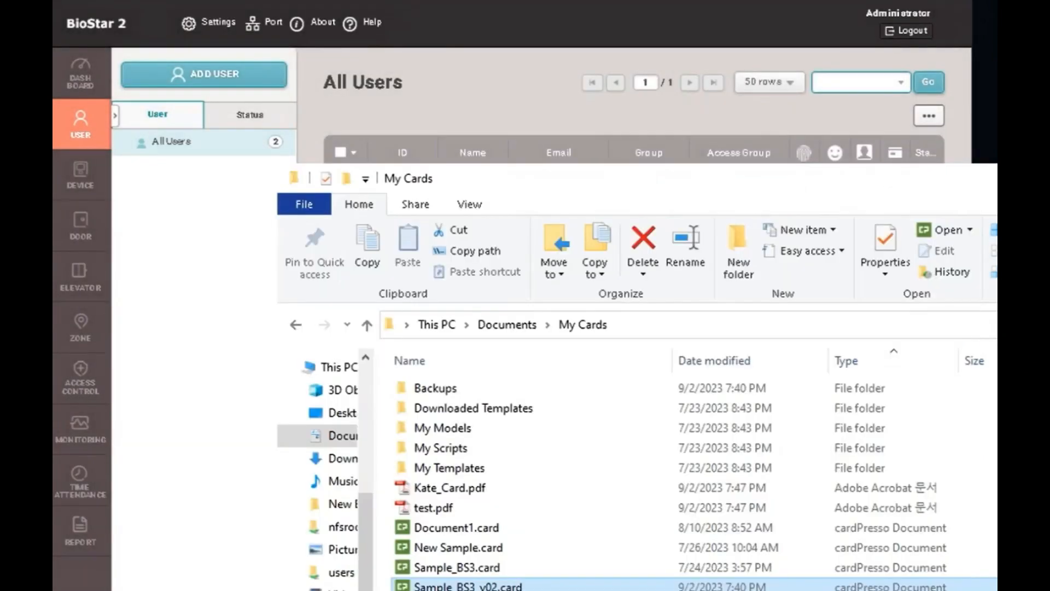
Open the user's card PDF in Acrobat and zoom to the top of the card.
double_click(468, 486)
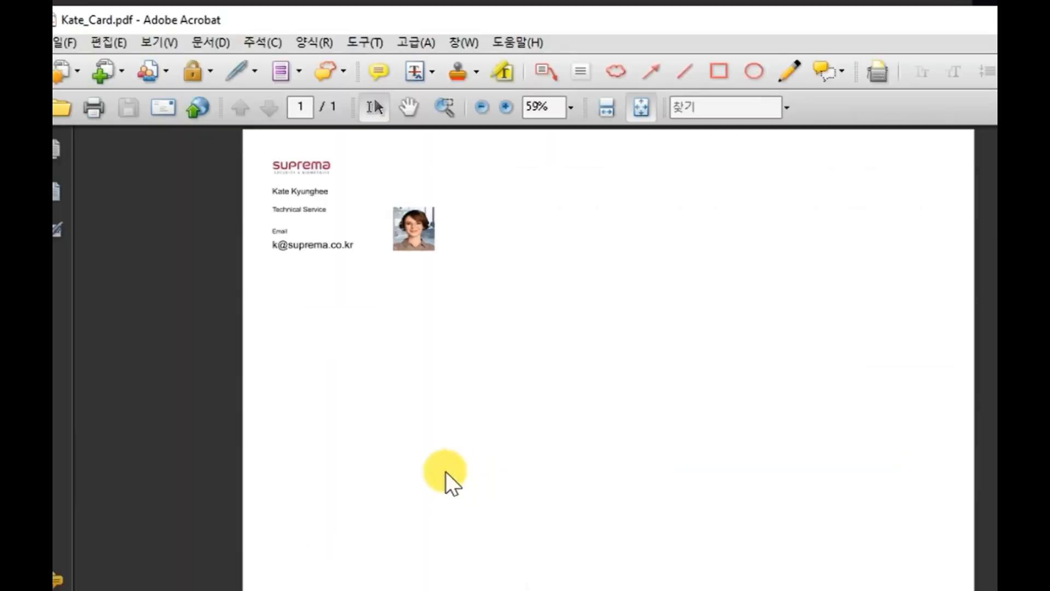
scroll(365, 287, up, 2)
drag(270, 234, 354, 376)
click(335, 431)
drag(359, 208, 663, 541)
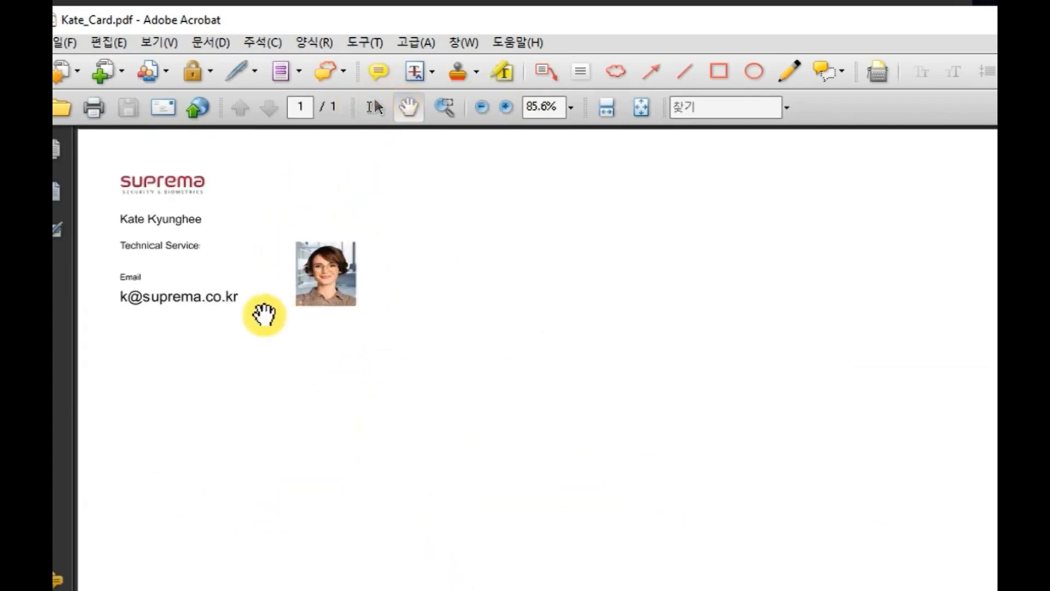